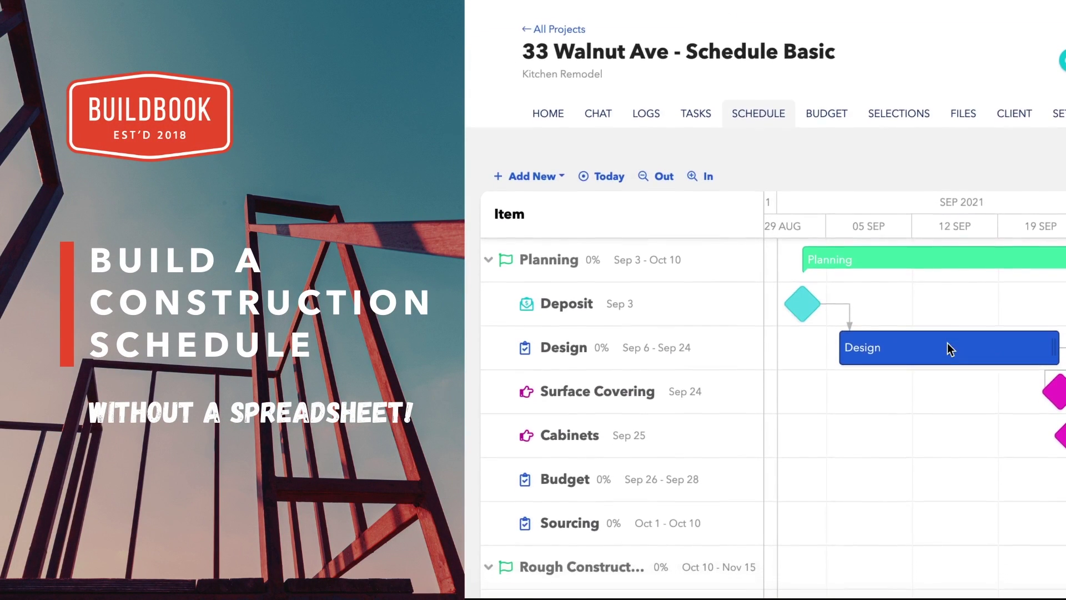
- Create a new project with the project type Kitchen Remodel
{"action": "scroll", "coordinate": [947, 342], "scroll_direction": "down", "scroll_amount": 3}
{"action": "scroll", "coordinate": [948, 342], "scroll_direction": "right", "scroll_amount": 3}
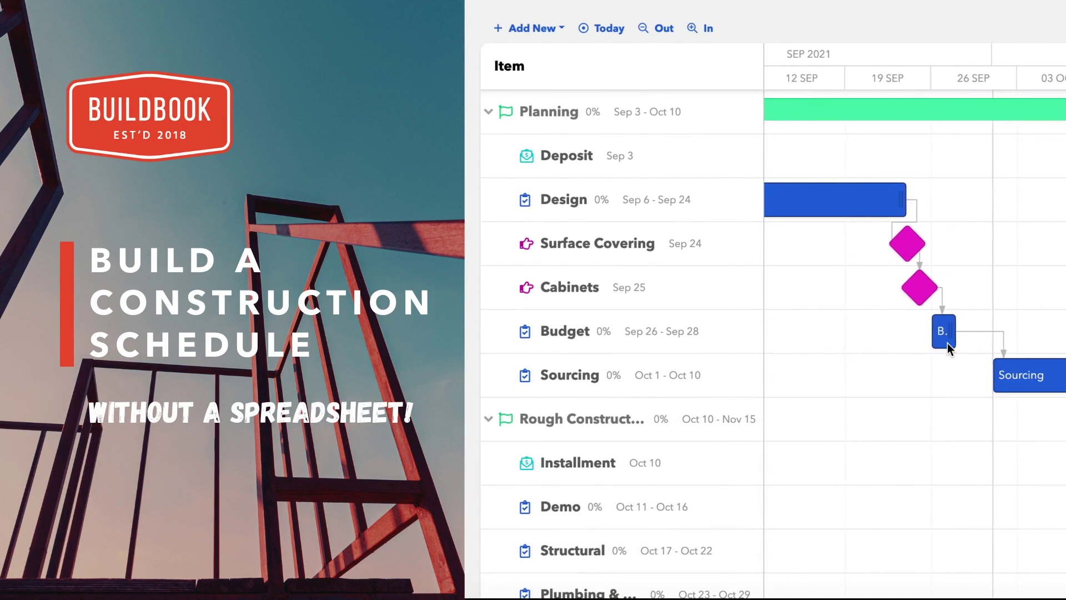
{"action": "scroll", "coordinate": [947, 342], "scroll_direction": "right", "scroll_amount": 3}
{"action": "scroll", "coordinate": [947, 342], "scroll_direction": "right", "scroll_amount": 3}
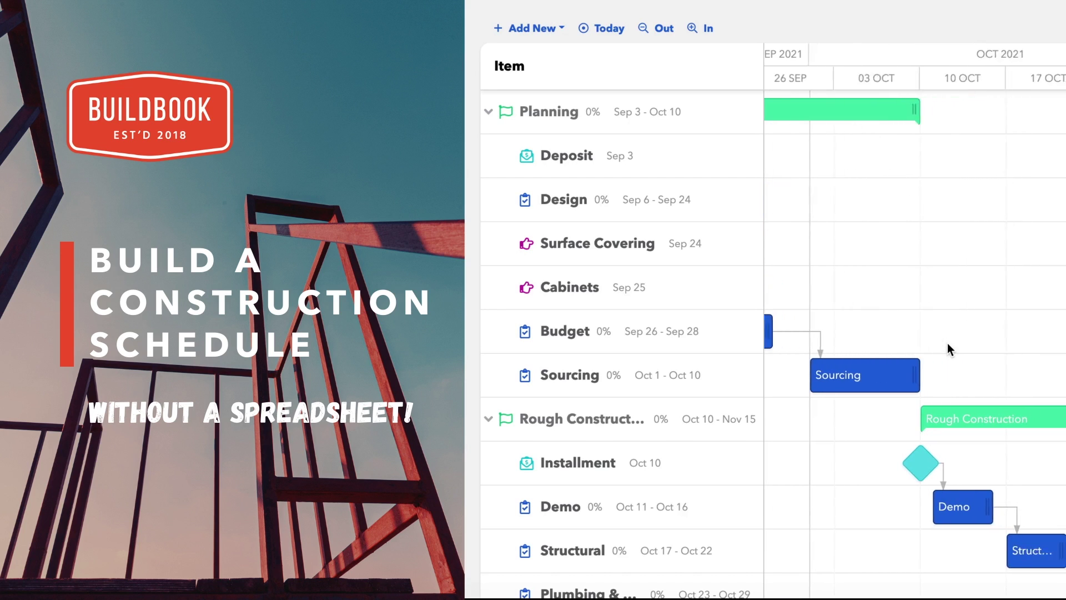
{"action": "scroll", "coordinate": [947, 343], "scroll_direction": "right", "scroll_amount": 3}
{"action": "scroll", "coordinate": [948, 343], "scroll_direction": "down", "scroll_amount": 5}
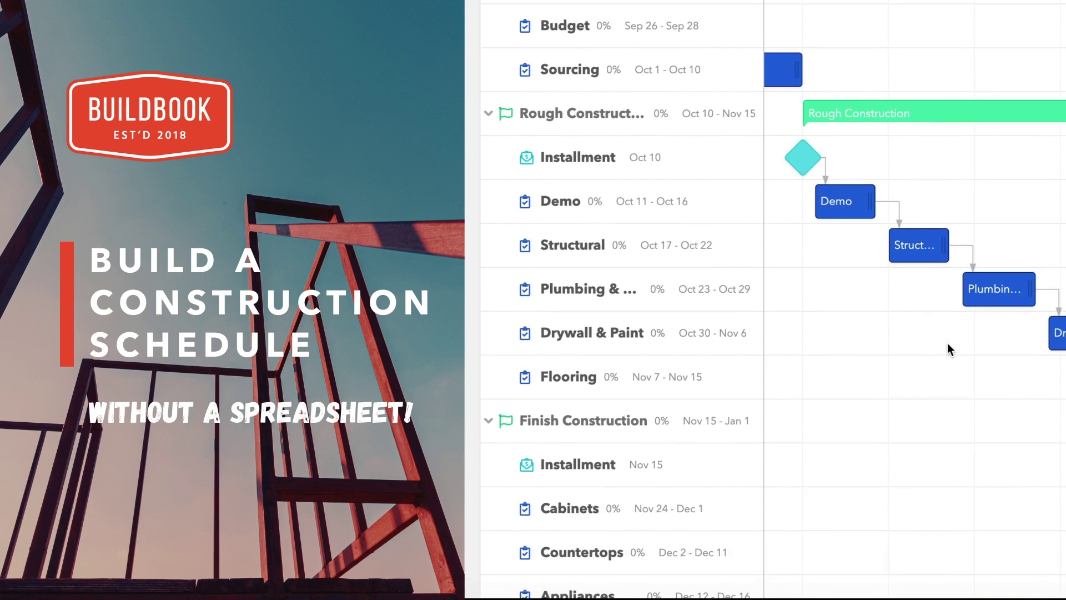
{"action": "scroll", "coordinate": [947, 342], "scroll_direction": "right", "scroll_amount": 4}
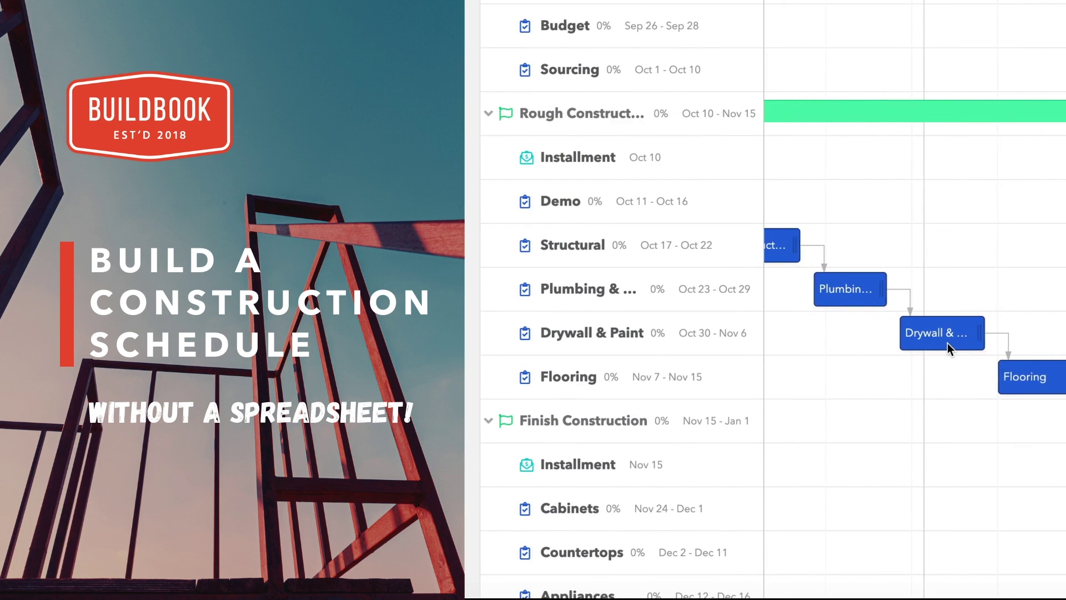
{"action": "scroll", "coordinate": [947, 342], "scroll_direction": "right", "scroll_amount": 6}
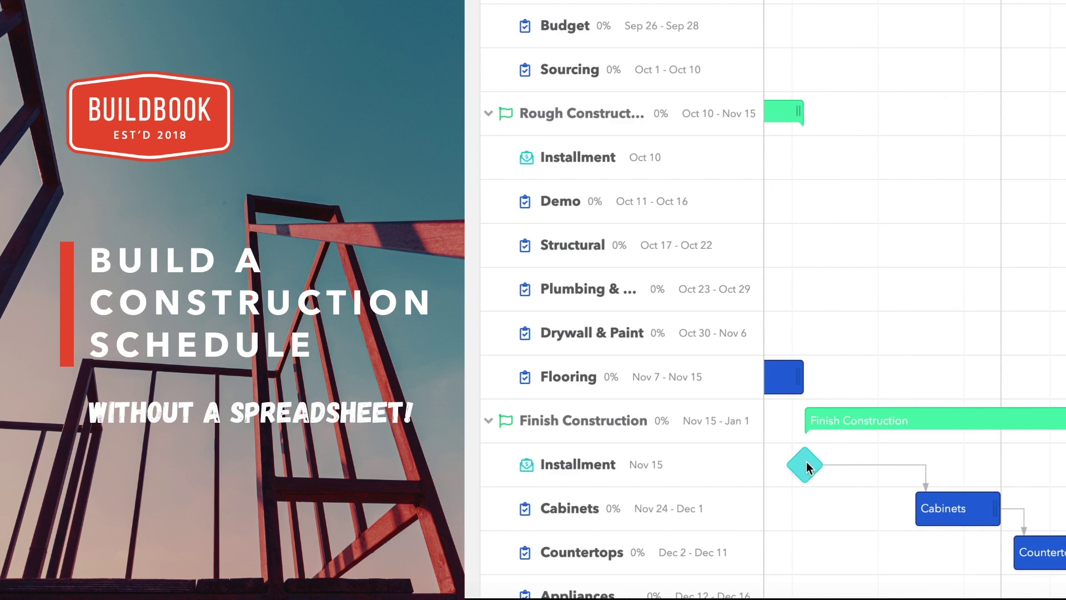
{"action": "scroll", "coordinate": [806, 462], "scroll_direction": "down", "scroll_amount": 5}
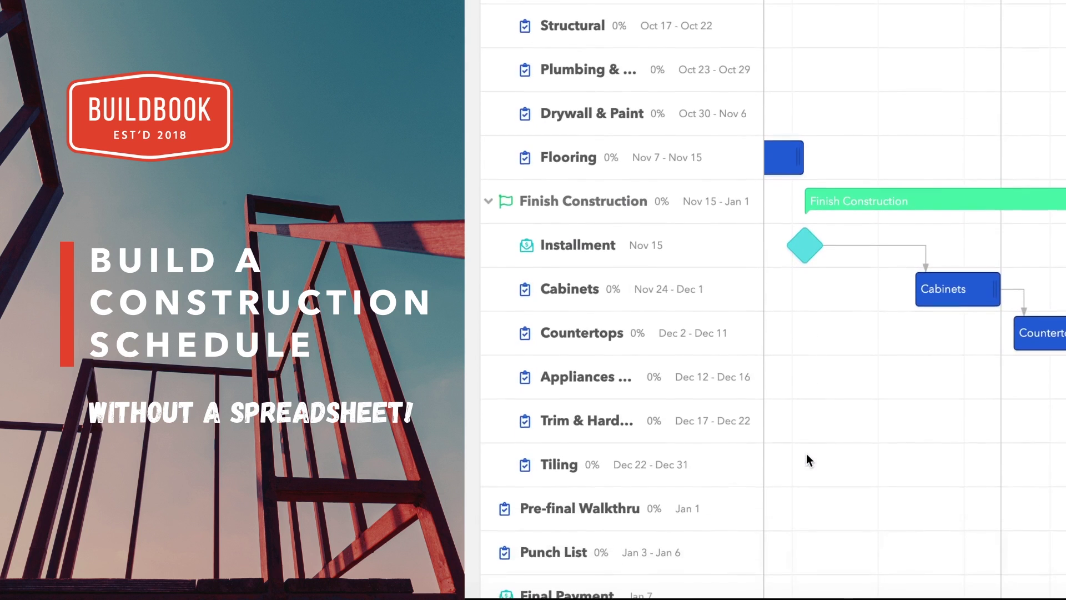
{"action": "scroll", "coordinate": [806, 455], "scroll_direction": "down", "scroll_amount": 2}
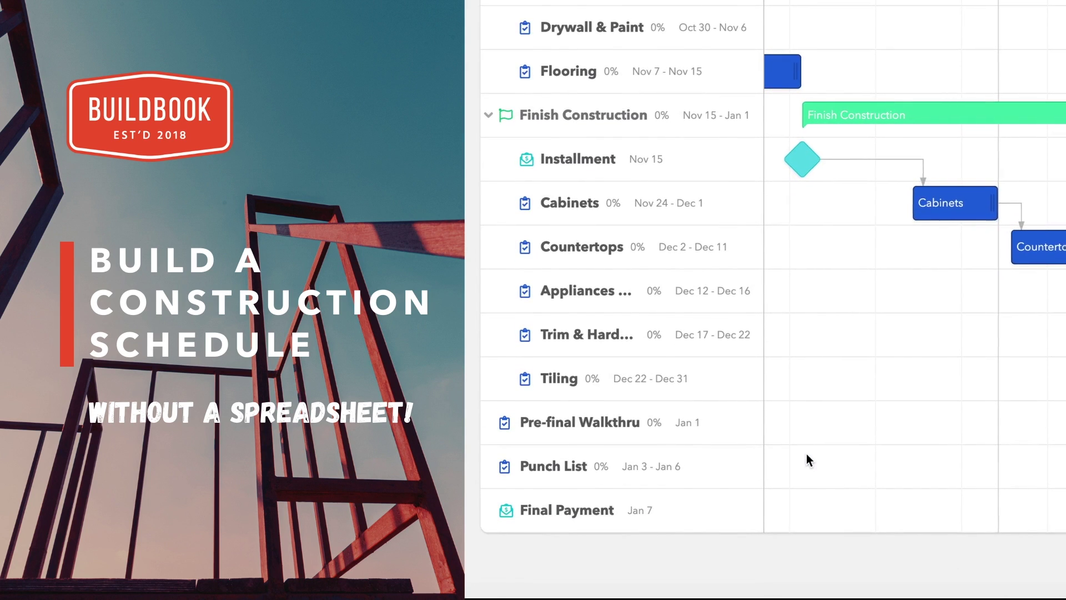
{"action": "scroll", "coordinate": [806, 454], "scroll_direction": "right", "scroll_amount": 5}
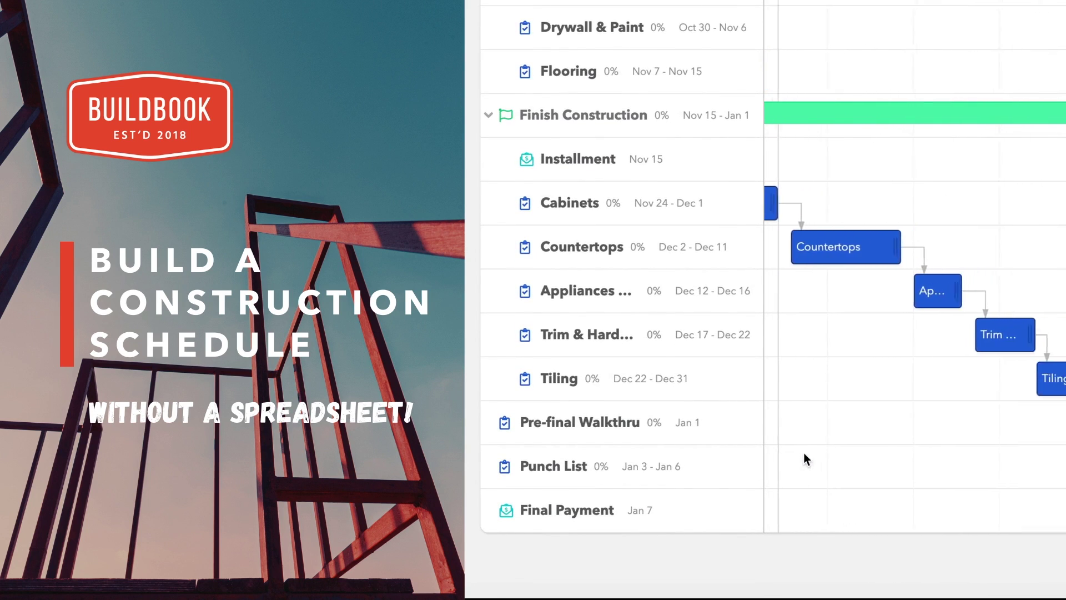
{"action": "scroll", "coordinate": [805, 454], "scroll_direction": "right", "scroll_amount": 2}
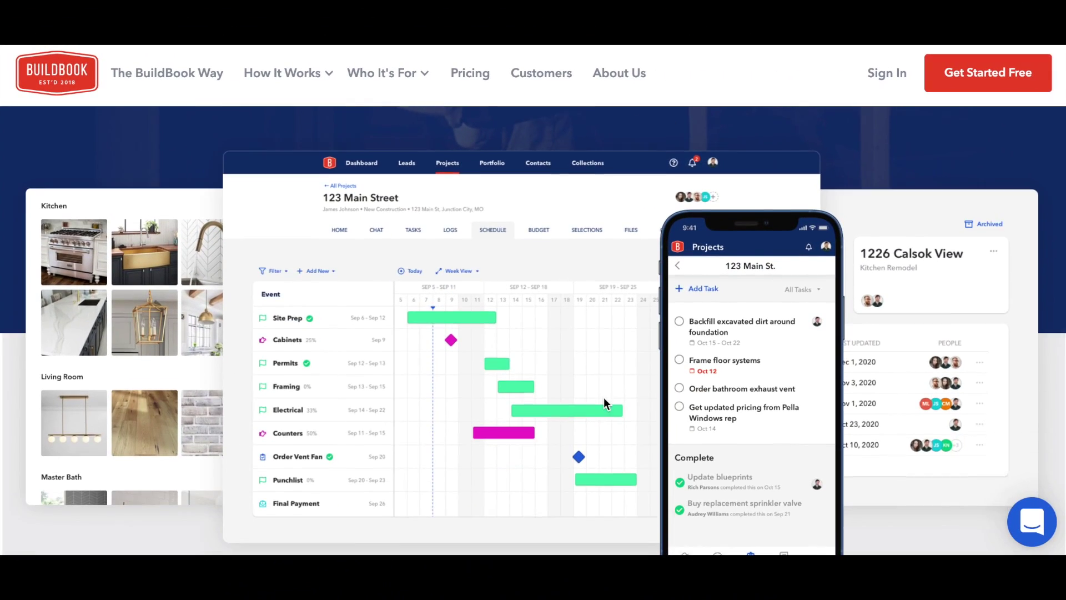
{"action": "scroll", "coordinate": [604, 397], "scroll_direction": "down", "scroll_amount": 10}
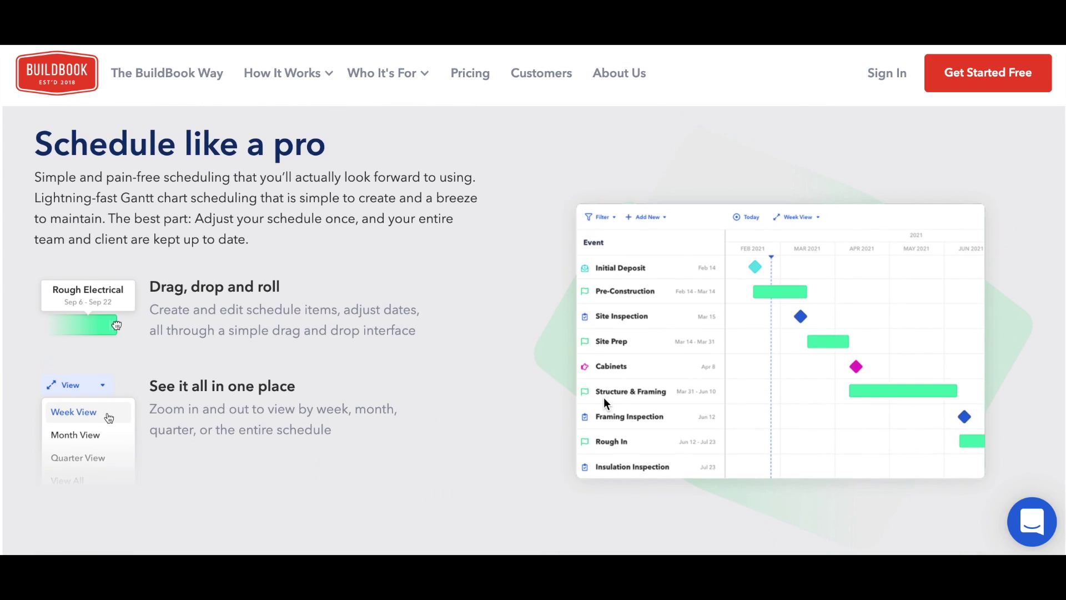
{"action": "scroll", "coordinate": [604, 398], "scroll_direction": "down", "scroll_amount": 8}
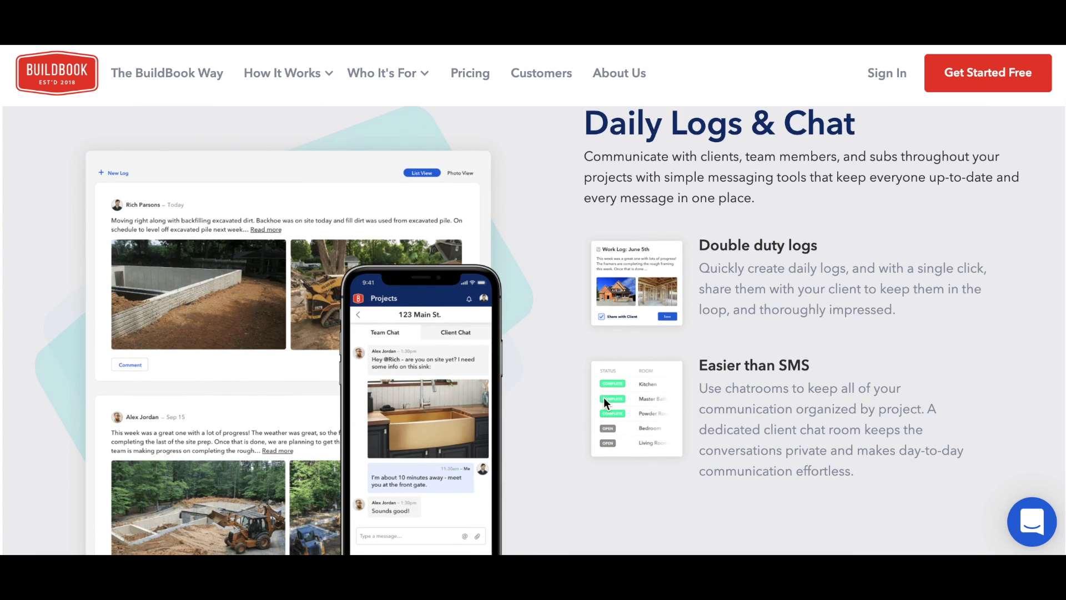
{"action": "scroll", "coordinate": [604, 397], "scroll_direction": "down", "scroll_amount": 7}
{"action": "scroll", "coordinate": [604, 398], "scroll_direction": "down", "scroll_amount": 8}
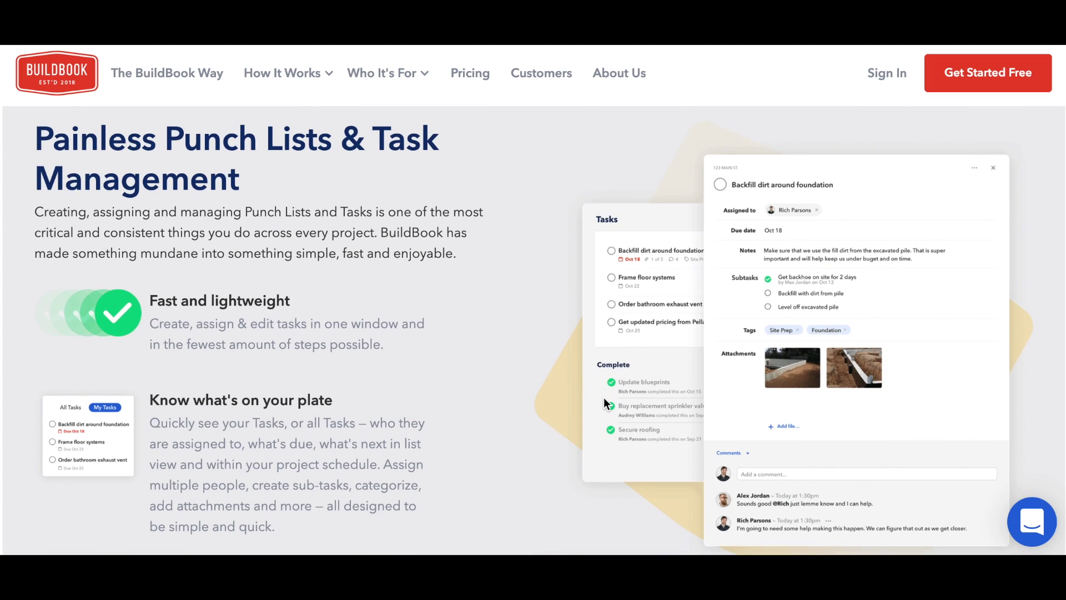
{"action": "scroll", "coordinate": [604, 398], "scroll_direction": "down", "scroll_amount": 4}
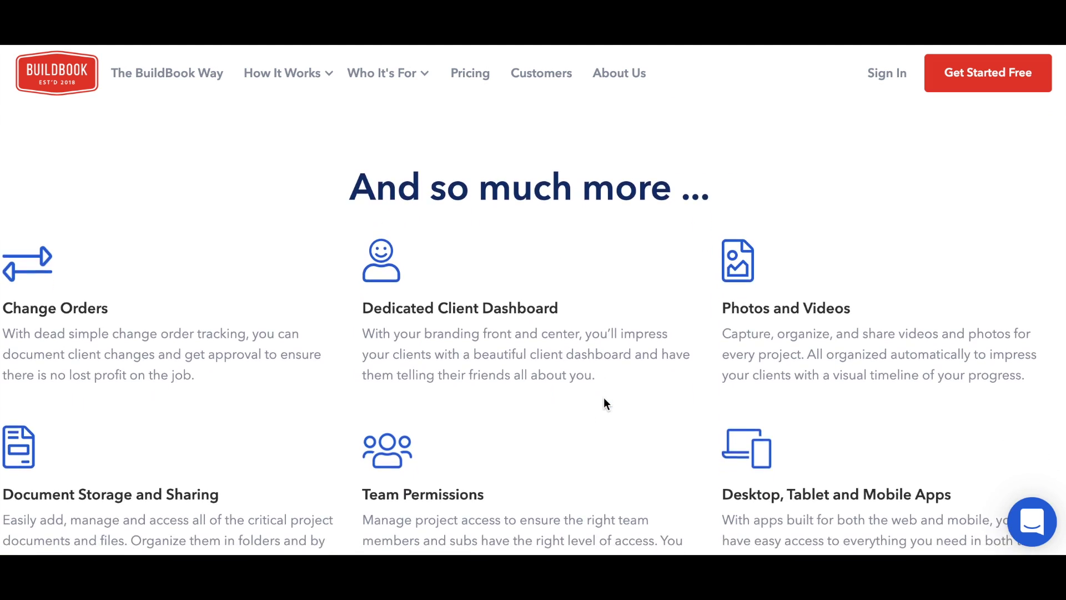
{"action": "scroll", "coordinate": [604, 398], "scroll_direction": "down", "scroll_amount": 5}
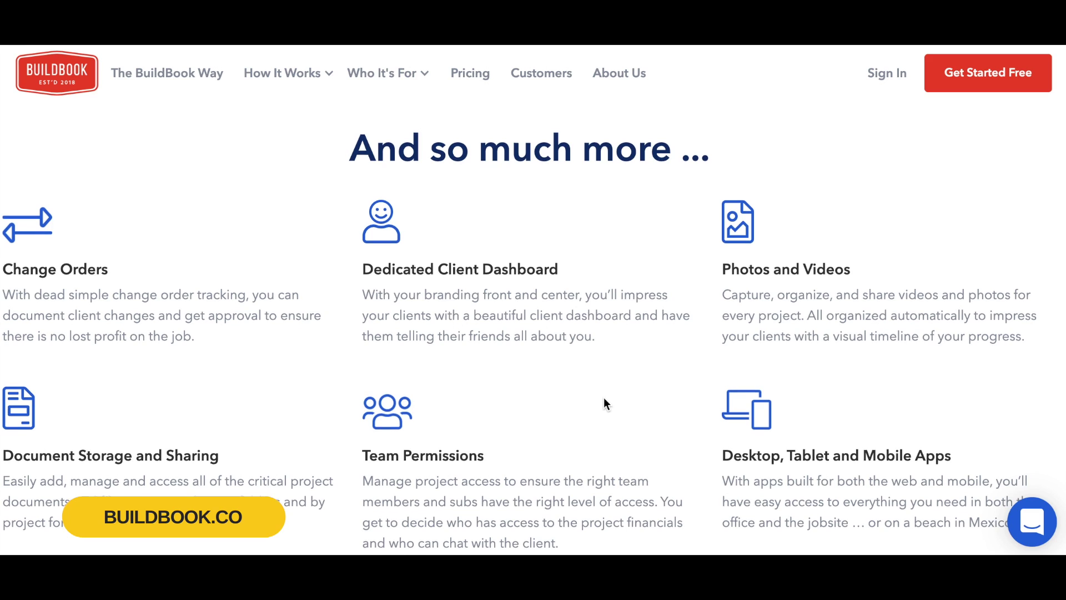
{"action": "scroll", "coordinate": [604, 397], "scroll_direction": "down", "scroll_amount": 5}
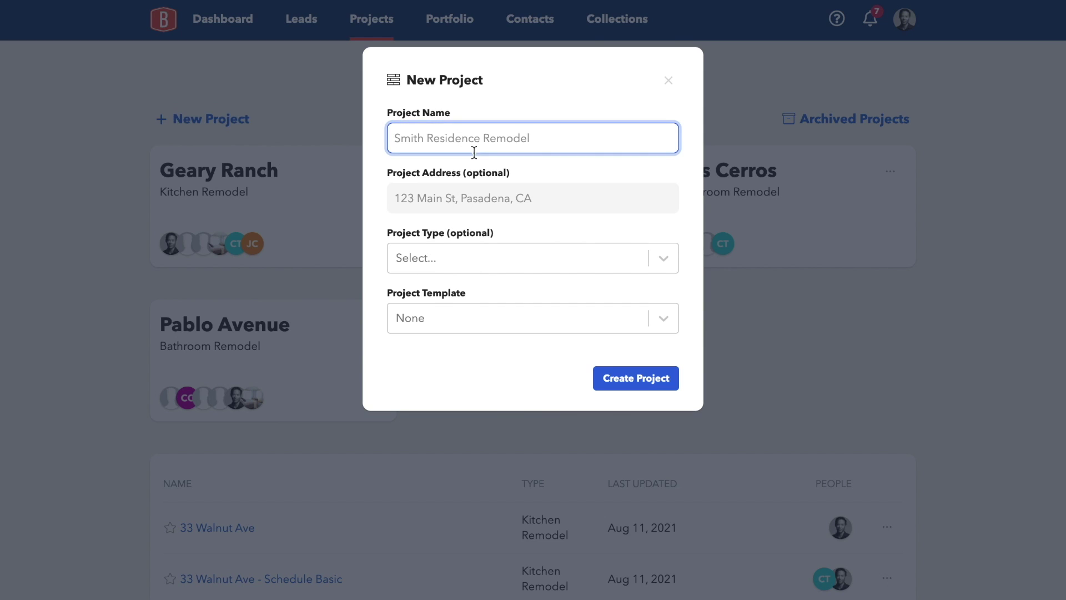
{"action": "left_click", "coordinate": [496, 269]}
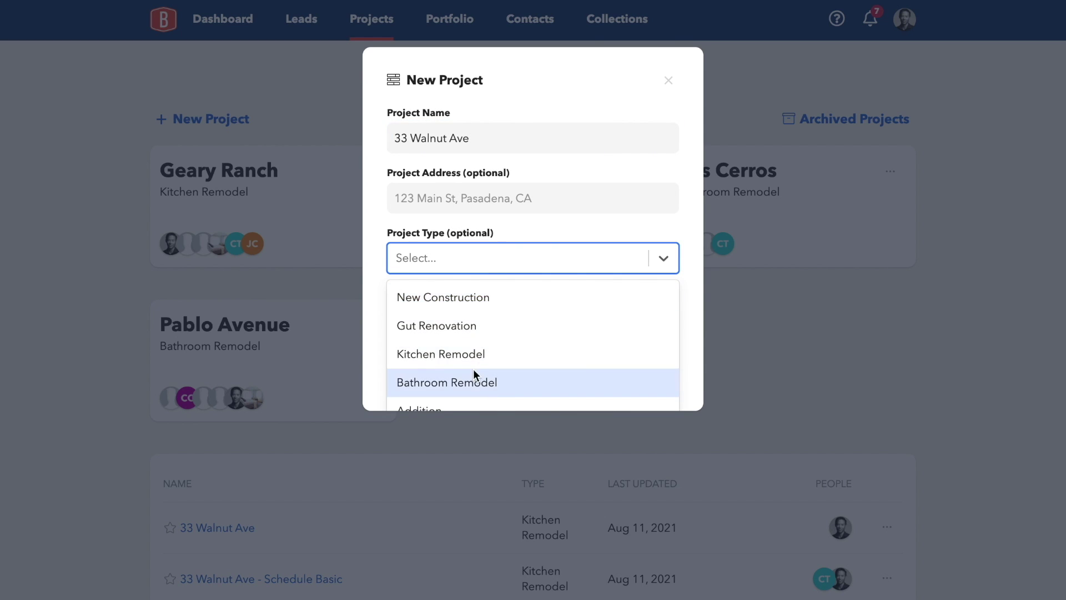
{"action": "left_click", "coordinate": [472, 352]}
{"action": "left_click", "coordinate": [648, 382]}
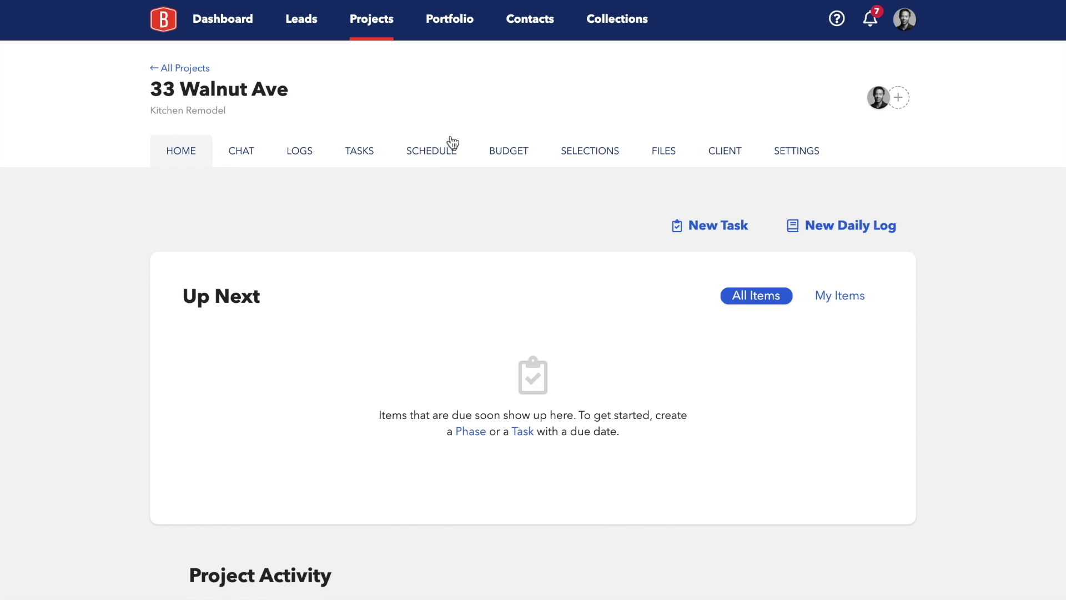
- Add a Planning phase to the schedule running Sep 6–Sep 24
{"action": "left_click", "coordinate": [439, 155]}
{"action": "left_click", "coordinate": [208, 215]}
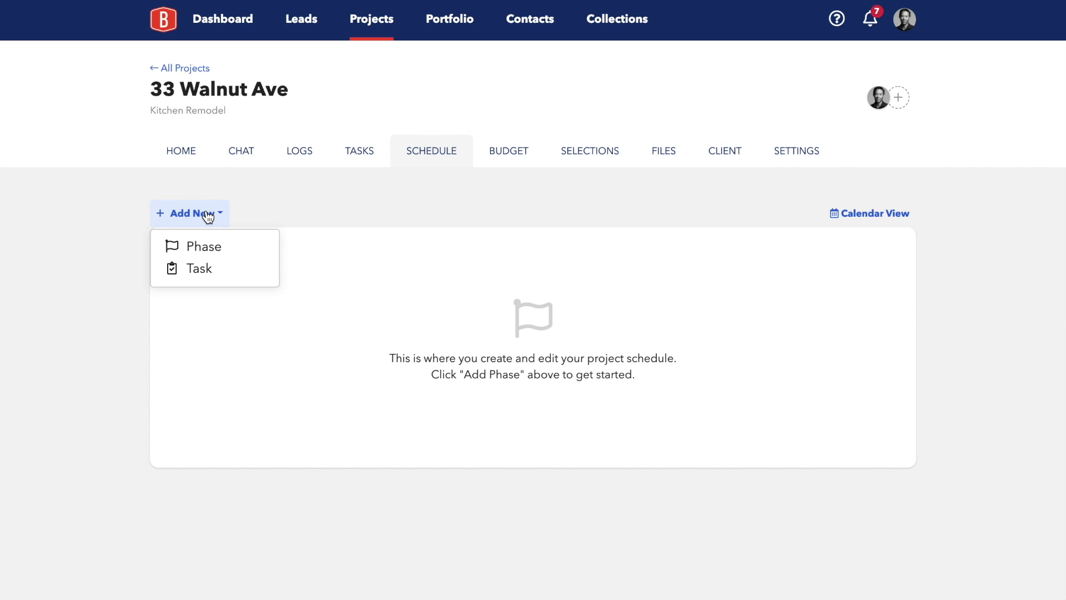
{"action": "left_click", "coordinate": [206, 246]}
{"action": "type", "text": "Planning"}
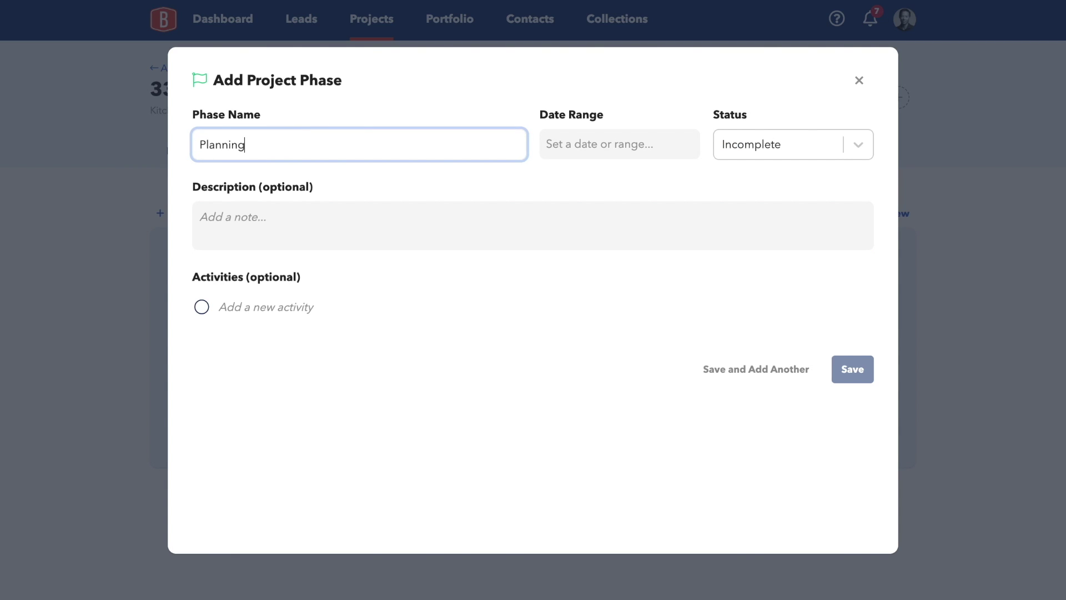
{"action": "left_click", "coordinate": [625, 153]}
{"action": "left_click", "coordinate": [532, 270]}
{"action": "left_click", "coordinate": [644, 327]}
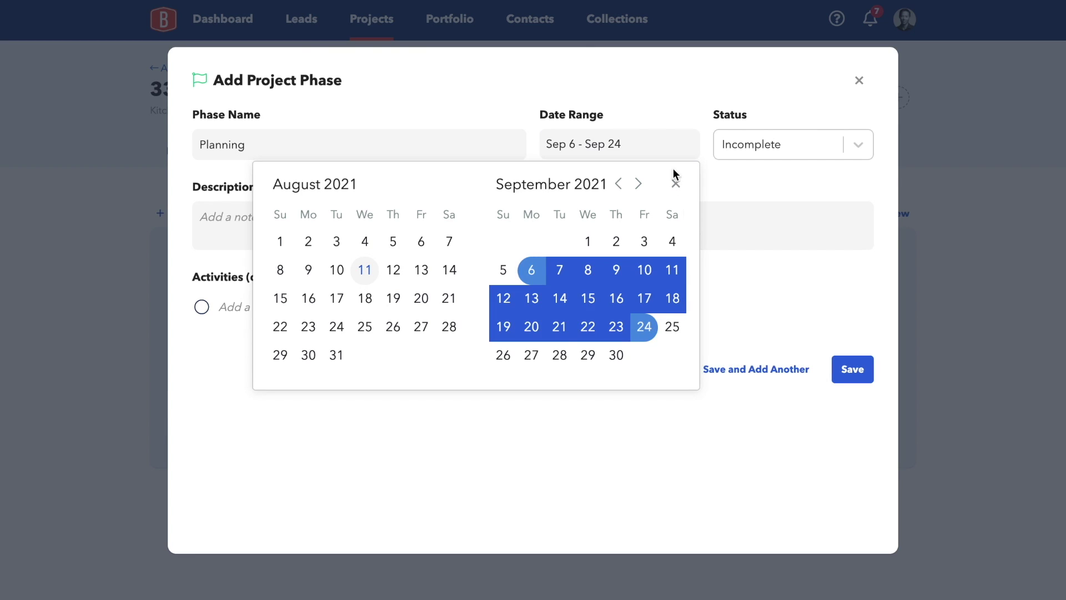
{"action": "left_click", "coordinate": [675, 183]}
{"action": "left_click", "coordinate": [788, 369]}
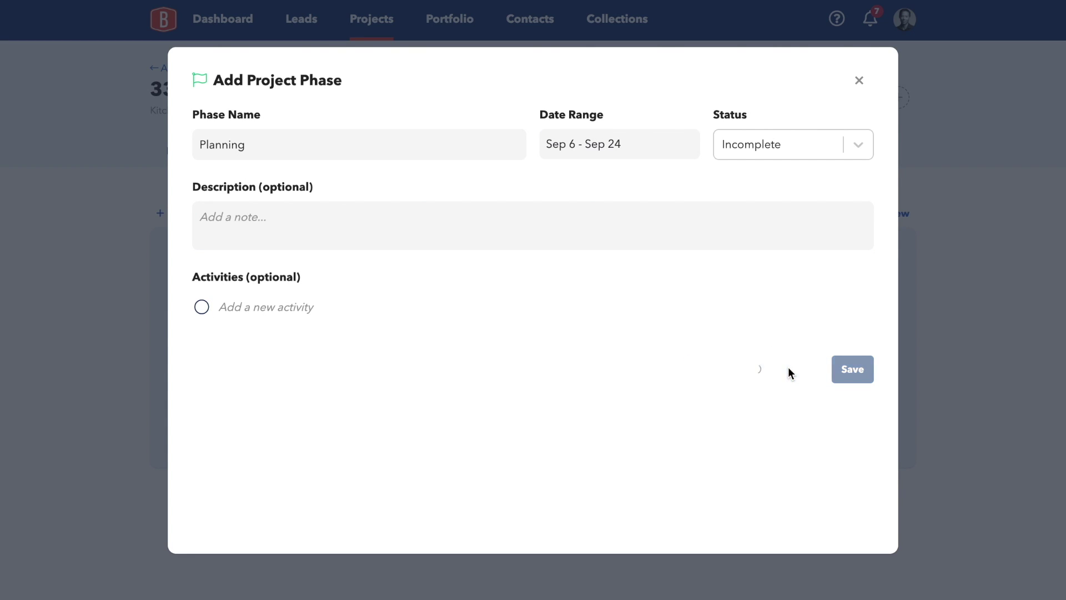
- Add a Rough Construction phase running Sep 20–Sep 30
{"action": "left_click", "coordinate": [401, 149]}
{"action": "type", "text": "Roug"}
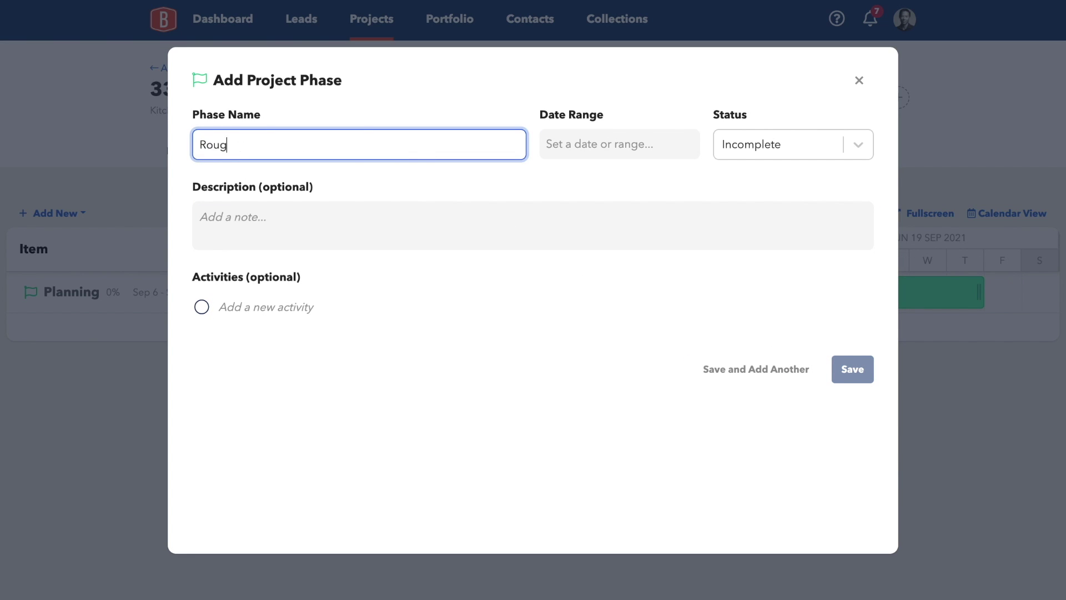
{"action": "type", "text": "h Construction"}
{"action": "left_click", "coordinate": [592, 133]}
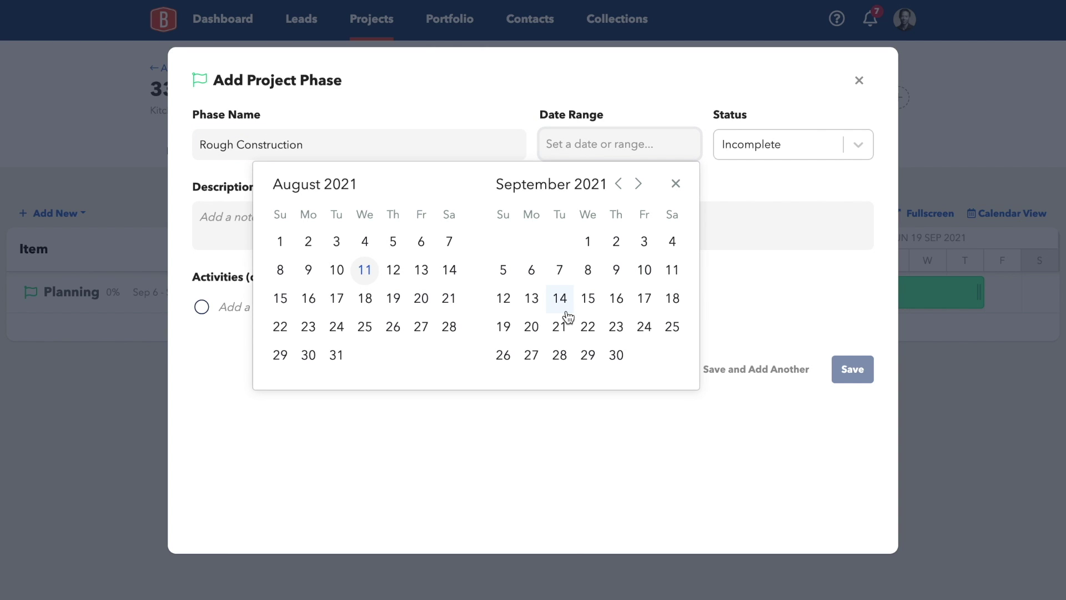
{"action": "left_click", "coordinate": [531, 327]}
{"action": "left_click", "coordinate": [616, 355]}
{"action": "left_click", "coordinate": [675, 184]}
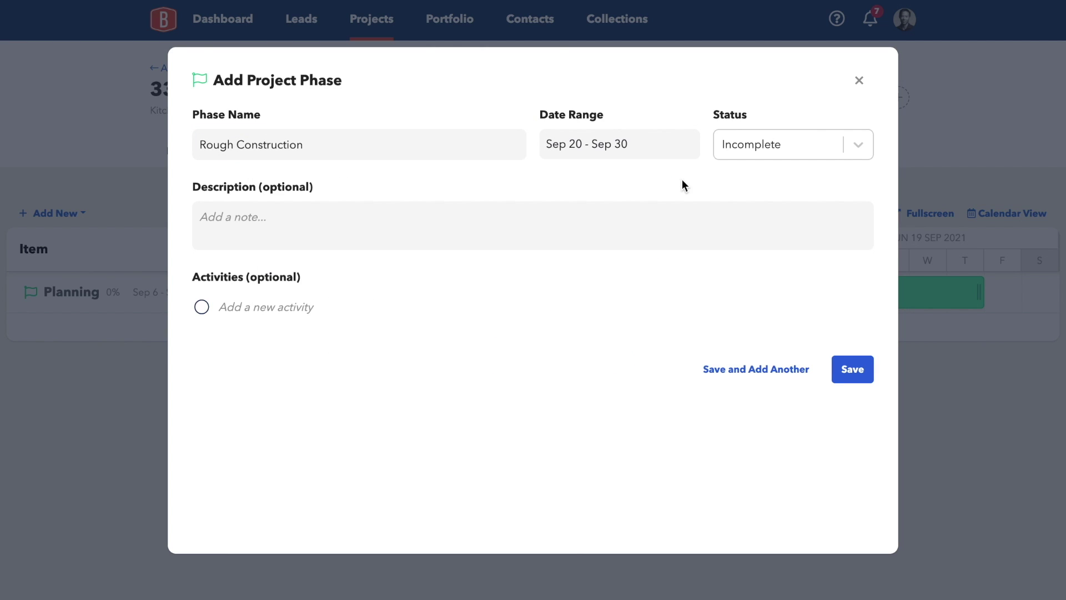
{"action": "left_click", "coordinate": [834, 369]}
- Add a Finish Construction phase running Sep 21–Sep 30
{"action": "type", "text": "Finish"}
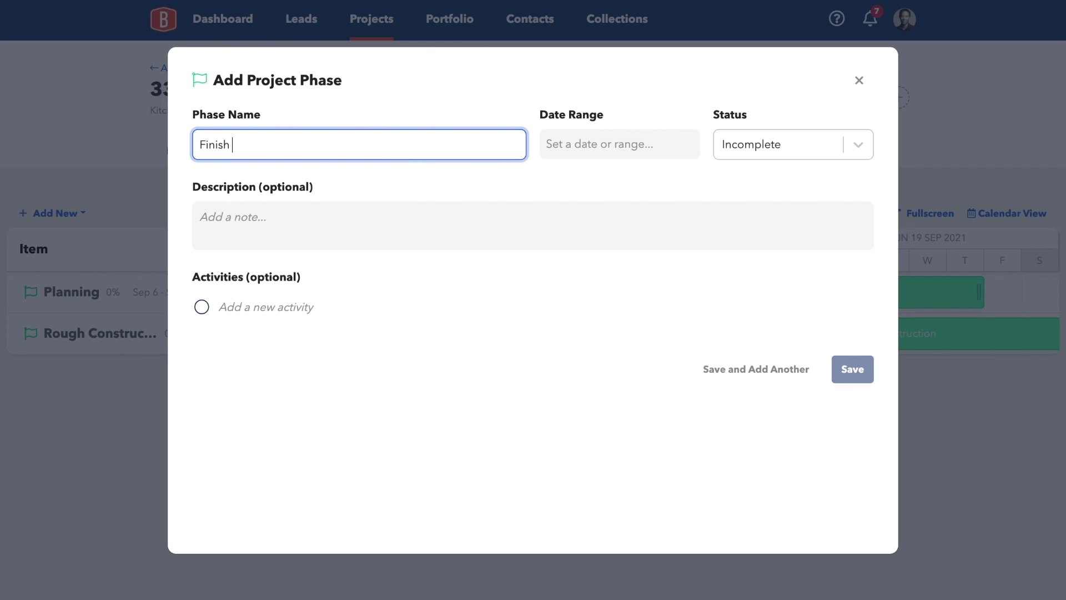
{"action": "type", "text": " Construction"}
{"action": "left_click", "coordinate": [555, 145]}
{"action": "left_click", "coordinate": [557, 326]}
{"action": "left_click", "coordinate": [616, 354]}
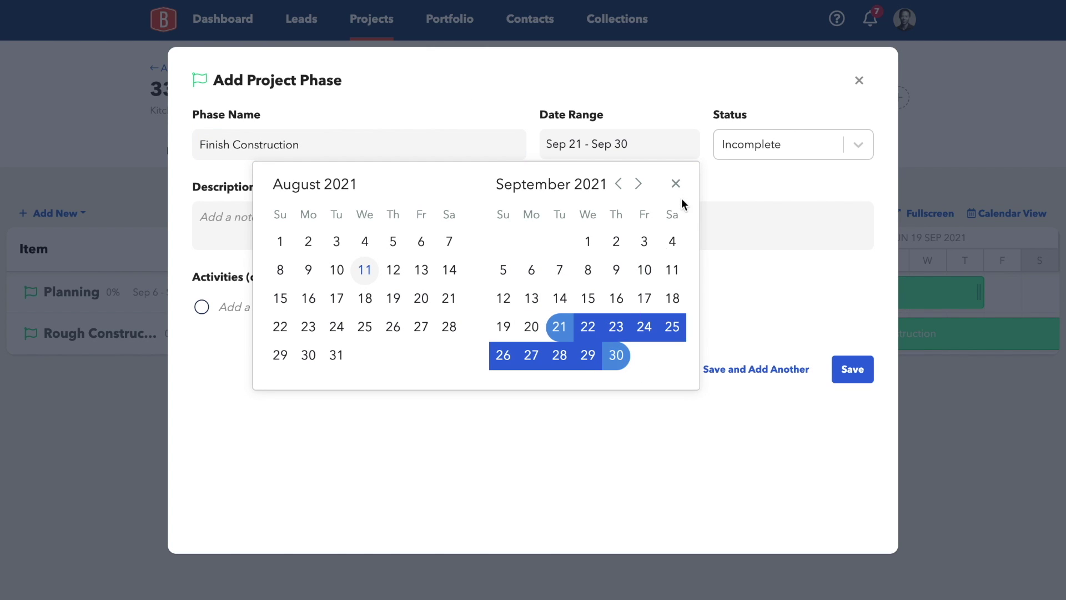
{"action": "left_click", "coordinate": [675, 184]}
{"action": "left_click", "coordinate": [842, 369]}
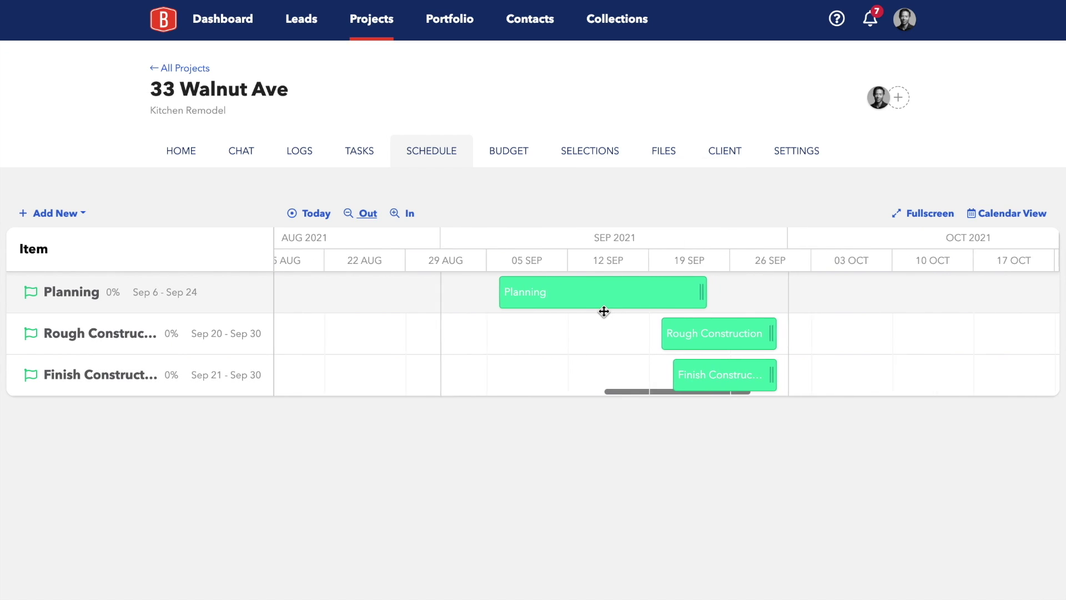
- Extend Planning to end Oct 8 and reschedule Rough Construction to Oct 8–Nov 12
{"action": "mouse_move", "coordinate": [436, 309]}
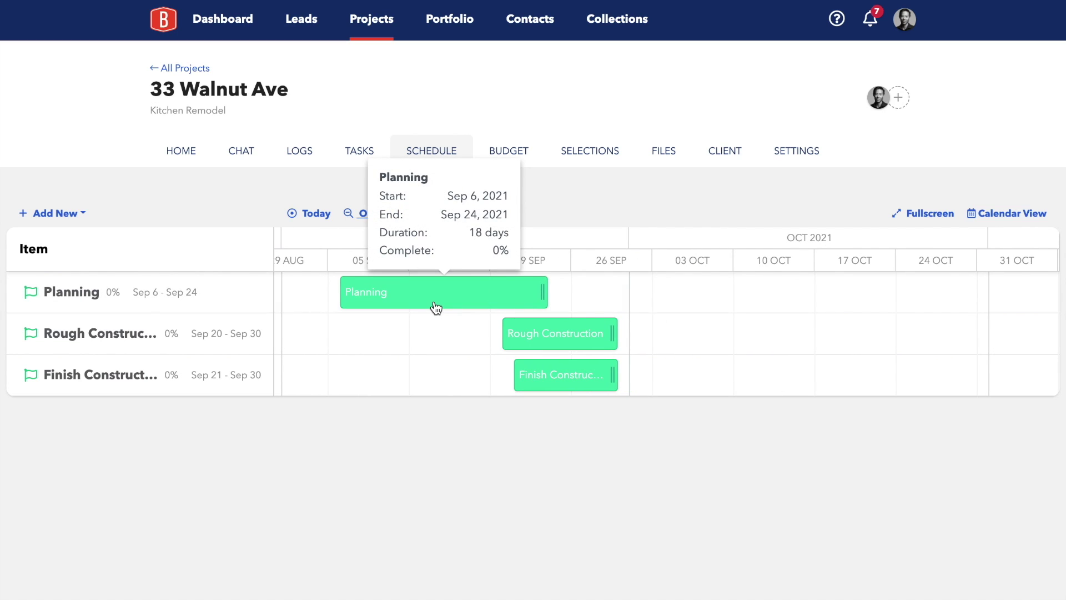
{"action": "mouse_move", "coordinate": [554, 332]}
{"action": "mouse_move", "coordinate": [512, 298]}
{"action": "left_click_drag", "start_coordinate": [548, 290], "coordinate": [703, 292]}
{"action": "left_click_drag", "start_coordinate": [572, 345], "coordinate": [774, 341]}
{"action": "scroll", "coordinate": [756, 352], "scroll_direction": "right", "scroll_amount": 5}
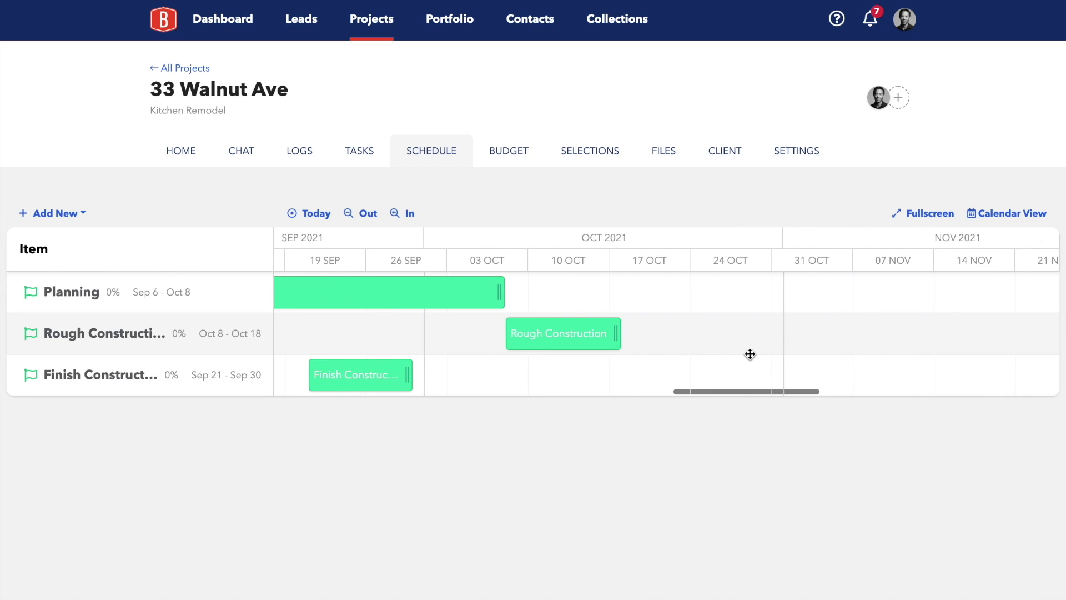
{"action": "left_click_drag", "start_coordinate": [614, 335], "coordinate": [908, 335]}
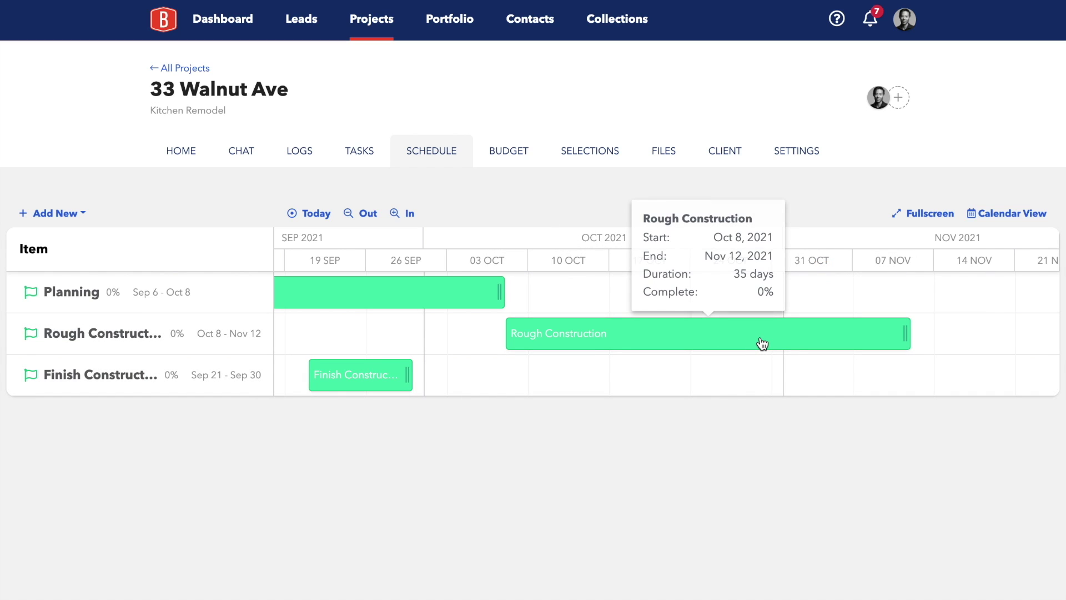
- Move Finish Construction to Nov 12–Dec 19, then zoom the timeline out
{"action": "left_click_drag", "start_coordinate": [374, 378], "coordinate": [982, 373]}
{"action": "scroll", "coordinate": [899, 361], "scroll_direction": "right", "scroll_amount": 7}
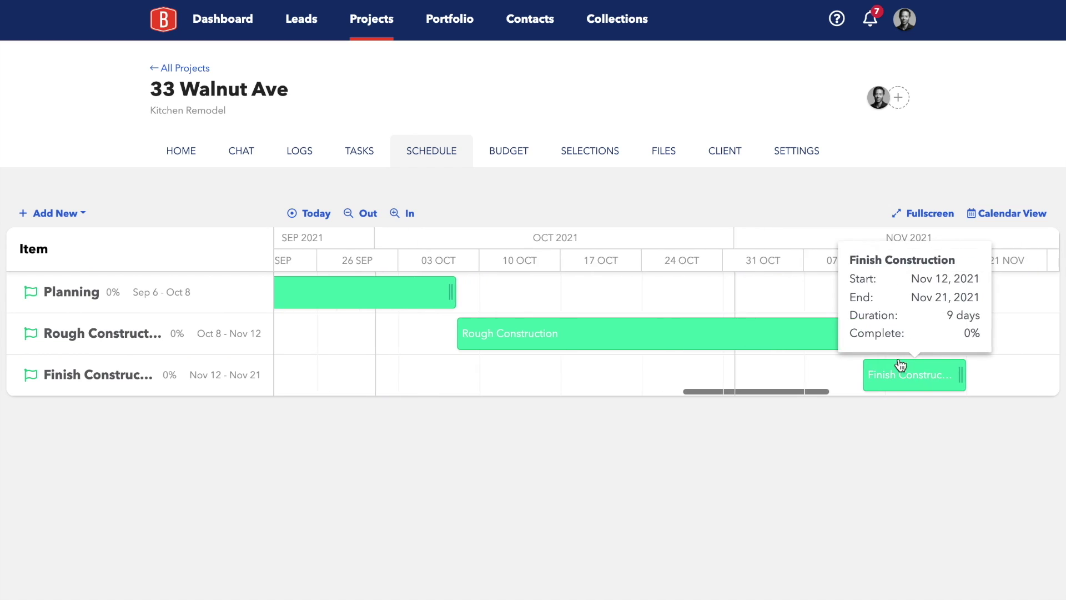
{"action": "left_click_drag", "start_coordinate": [691, 374], "coordinate": [1012, 378]}
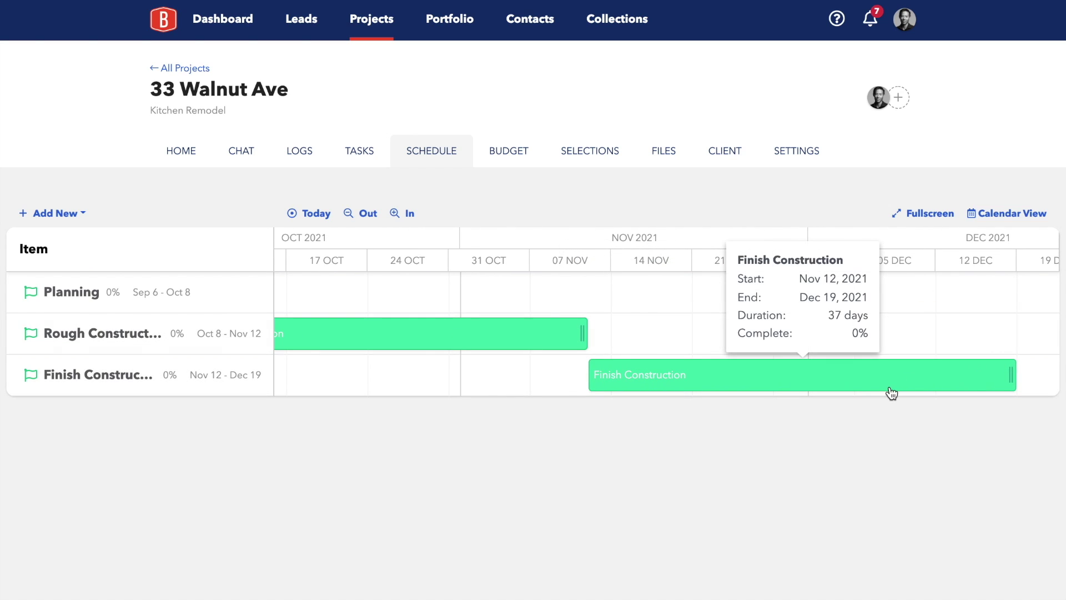
{"action": "scroll", "coordinate": [644, 309], "scroll_direction": "left", "scroll_amount": 3}
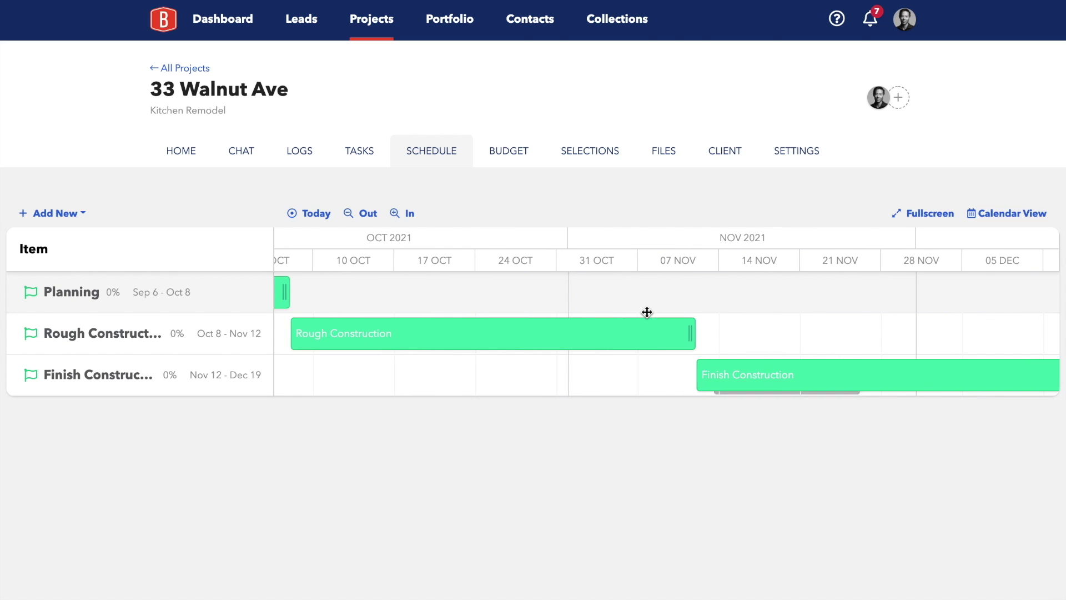
{"action": "left_click", "coordinate": [380, 222]}
{"action": "scroll", "coordinate": [611, 338], "scroll_direction": "right", "scroll_amount": 4}
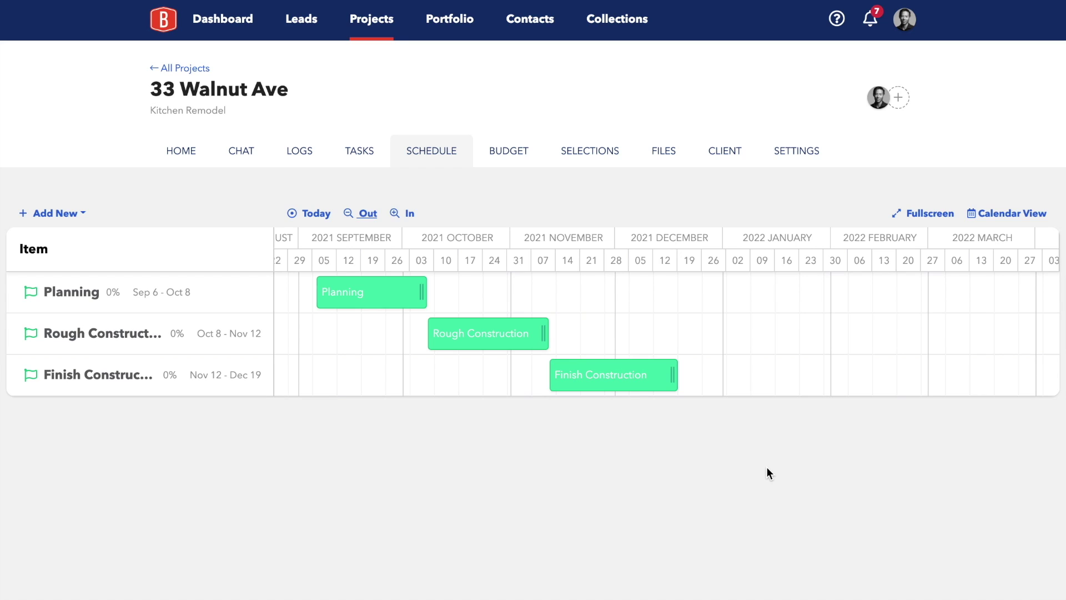
- Add a Design task due Sep 15–Sep 24
{"action": "left_click", "coordinate": [76, 213]}
{"action": "left_click", "coordinate": [56, 269]}
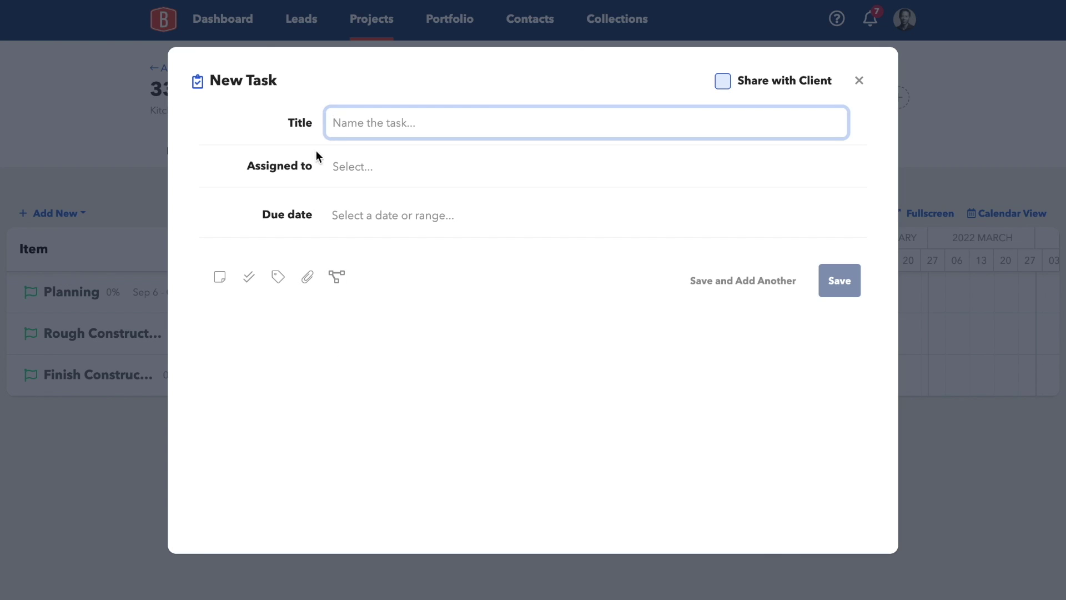
{"action": "type", "text": "Design"}
{"action": "left_click", "coordinate": [333, 215]}
{"action": "left_click", "coordinate": [488, 255]}
{"action": "left_click", "coordinate": [438, 369]}
{"action": "left_click", "coordinate": [493, 397]}
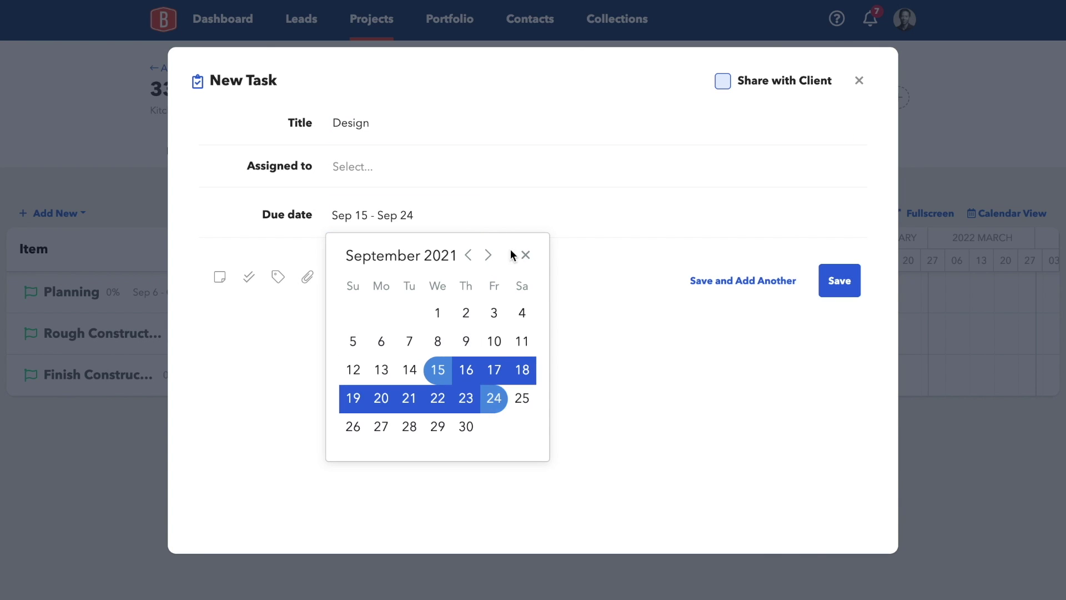
{"action": "left_click", "coordinate": [779, 282]}
- Add a Sourcing task due Sep 24–Sep 30
{"action": "type", "text": "Sourcing"}
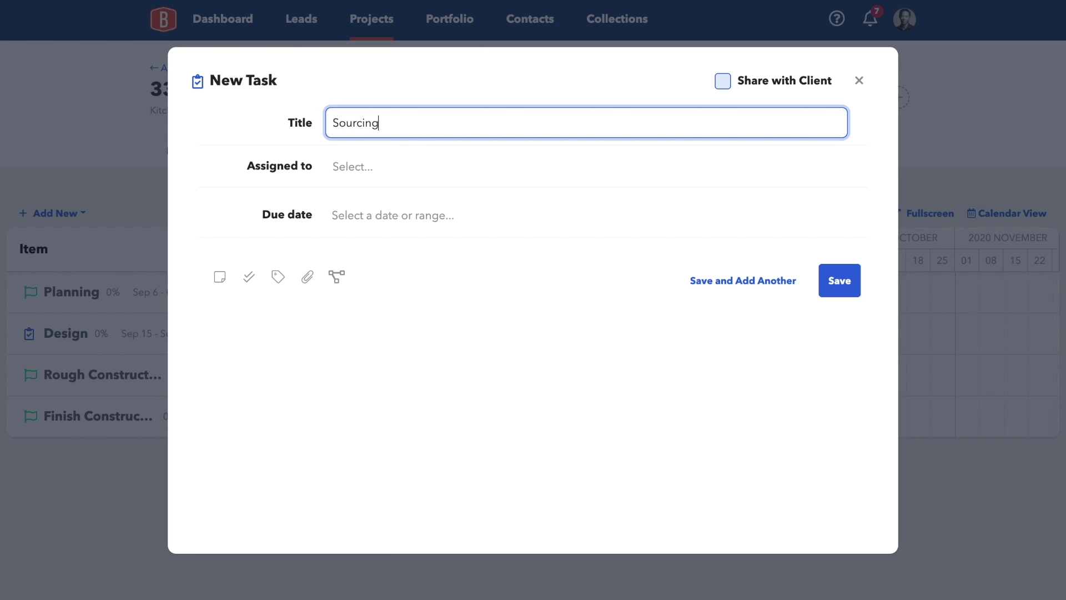
{"action": "left_click", "coordinate": [391, 219]}
{"action": "left_click", "coordinate": [490, 254]}
{"action": "left_click", "coordinate": [494, 397]}
{"action": "left_click", "coordinate": [465, 426]}
{"action": "left_click", "coordinate": [840, 284]}
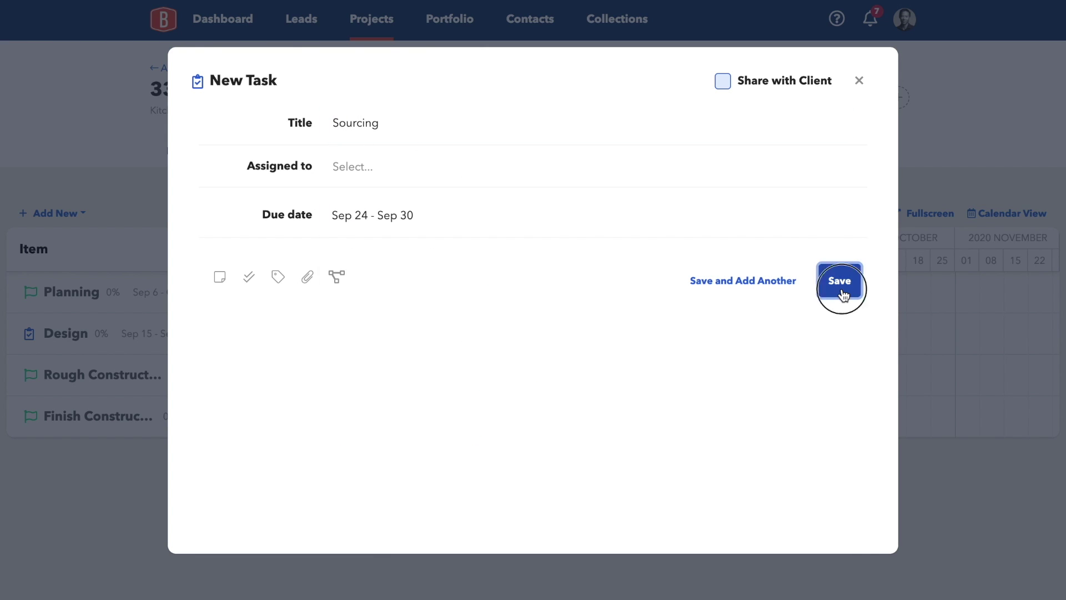
{"action": "scroll", "coordinate": [847, 341], "scroll_direction": "right", "scroll_amount": 2}
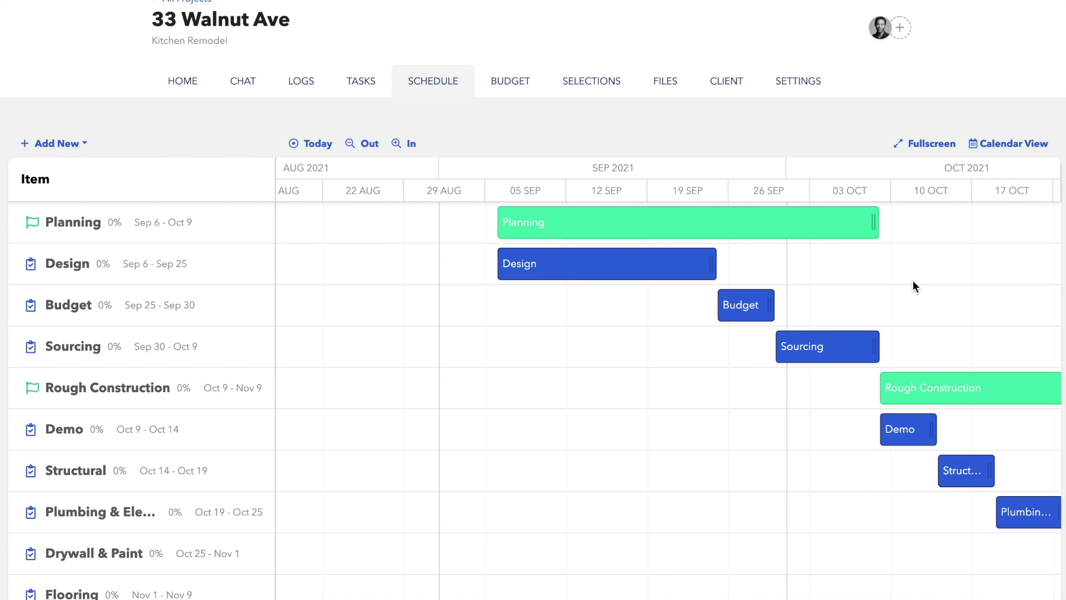
- Zoom the Gantt to a monthly scale and browse all rows from Planning to Tiling
{"action": "scroll", "coordinate": [915, 286], "scroll_direction": "up", "scroll_amount": 2}
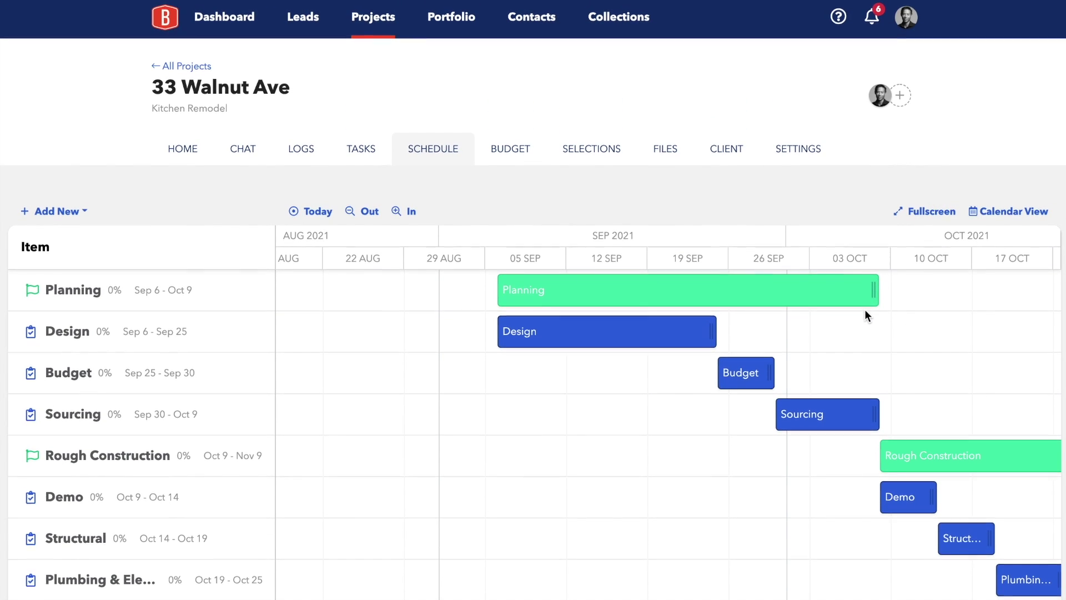
{"action": "scroll", "coordinate": [867, 311], "scroll_direction": "down", "scroll_amount": 2}
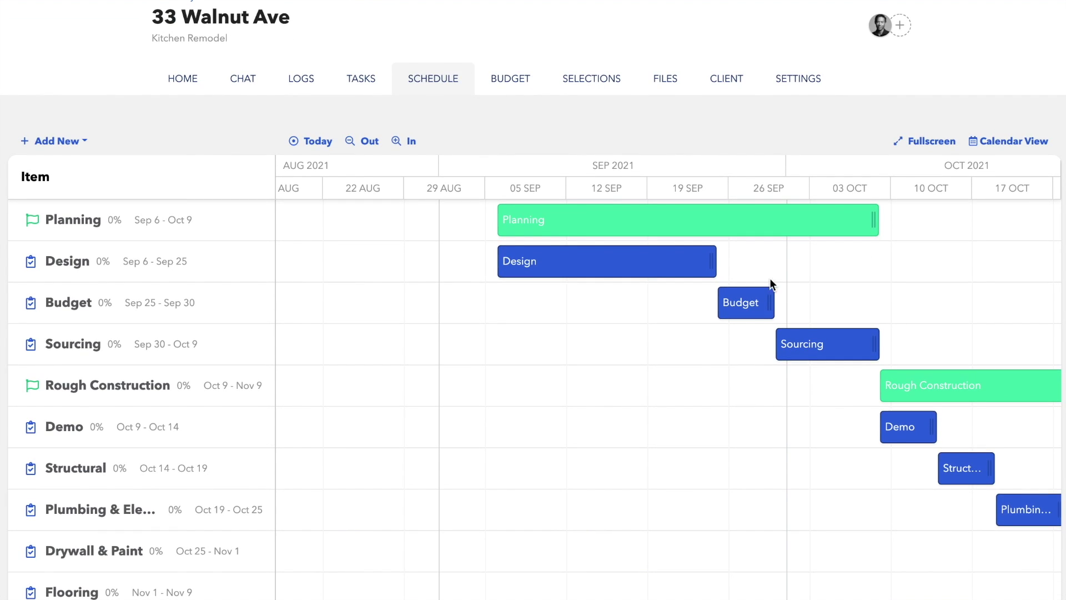
{"action": "left_click", "coordinate": [368, 143]}
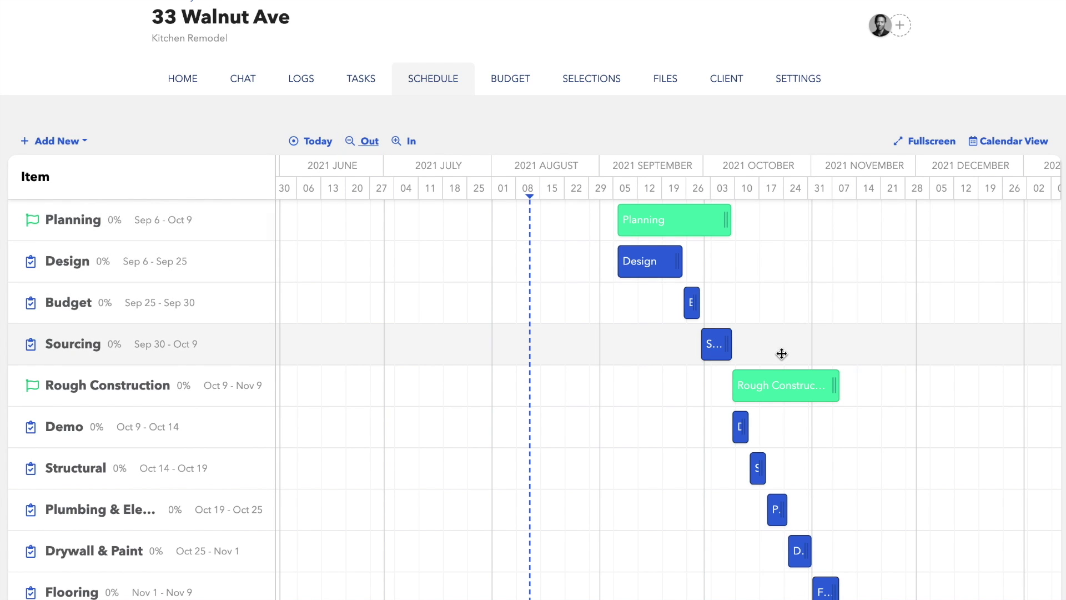
{"action": "scroll", "coordinate": [782, 353], "scroll_direction": "right", "scroll_amount": 5}
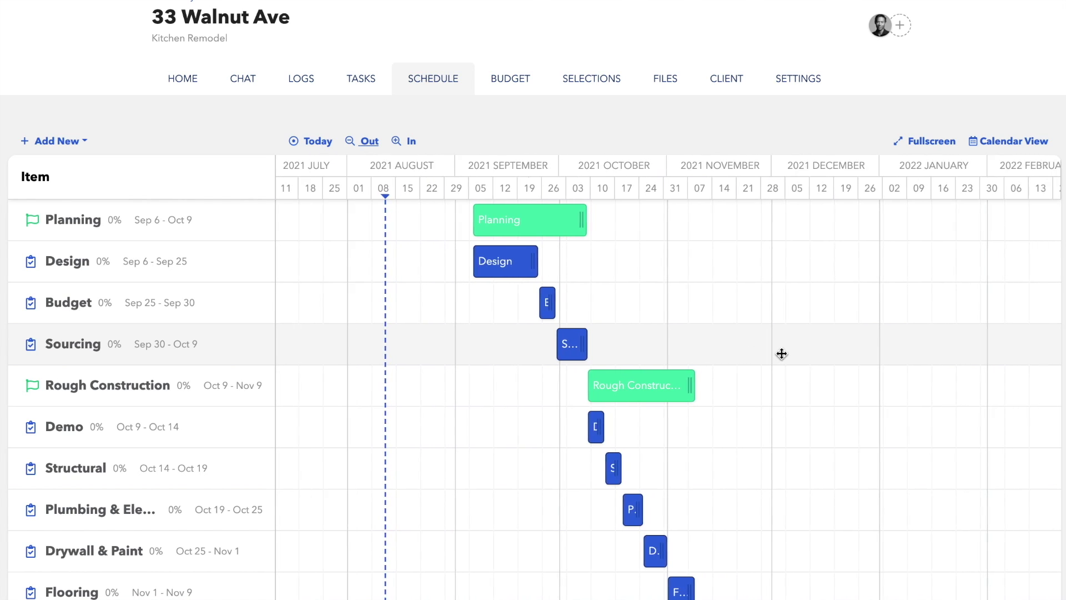
{"action": "scroll", "coordinate": [782, 354], "scroll_direction": "right", "scroll_amount": 2}
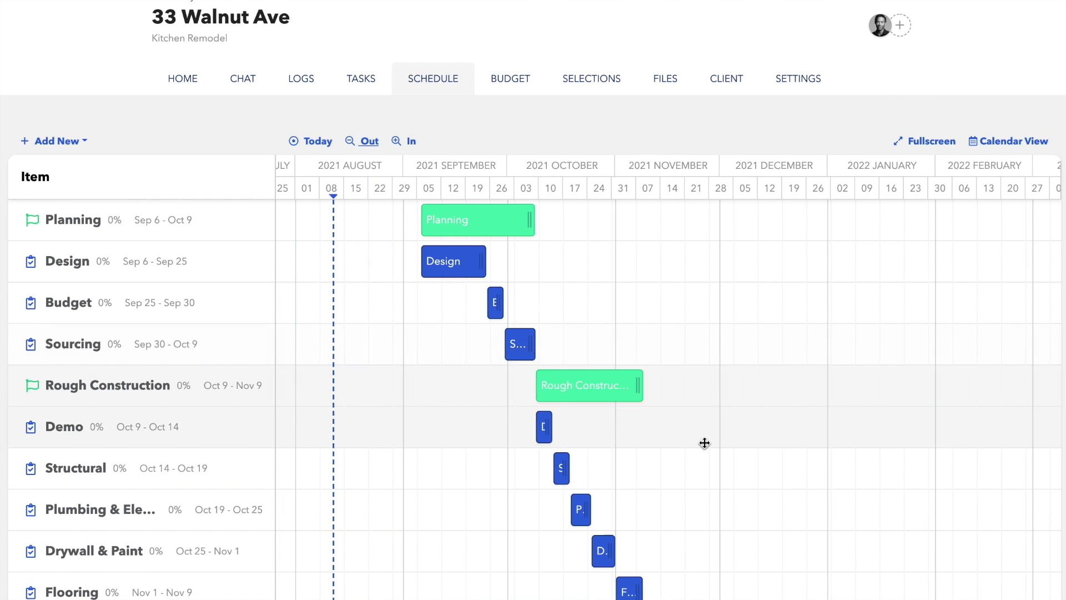
{"action": "scroll", "coordinate": [704, 443], "scroll_direction": "down", "scroll_amount": 3}
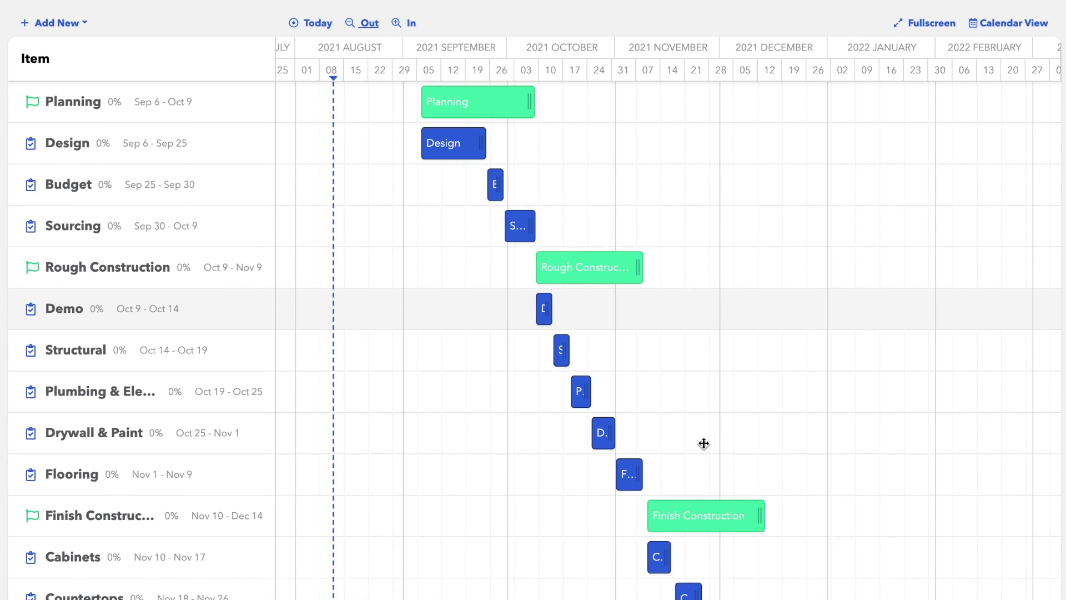
{"action": "scroll", "coordinate": [704, 443], "scroll_direction": "down", "scroll_amount": 3}
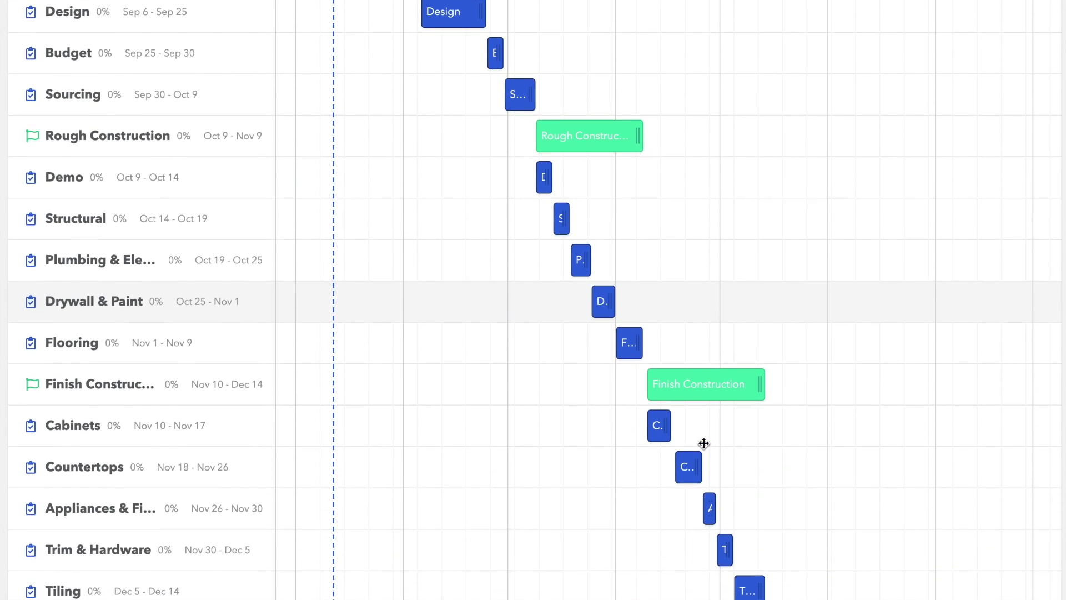
{"action": "scroll", "coordinate": [704, 443], "scroll_direction": "down", "scroll_amount": 2}
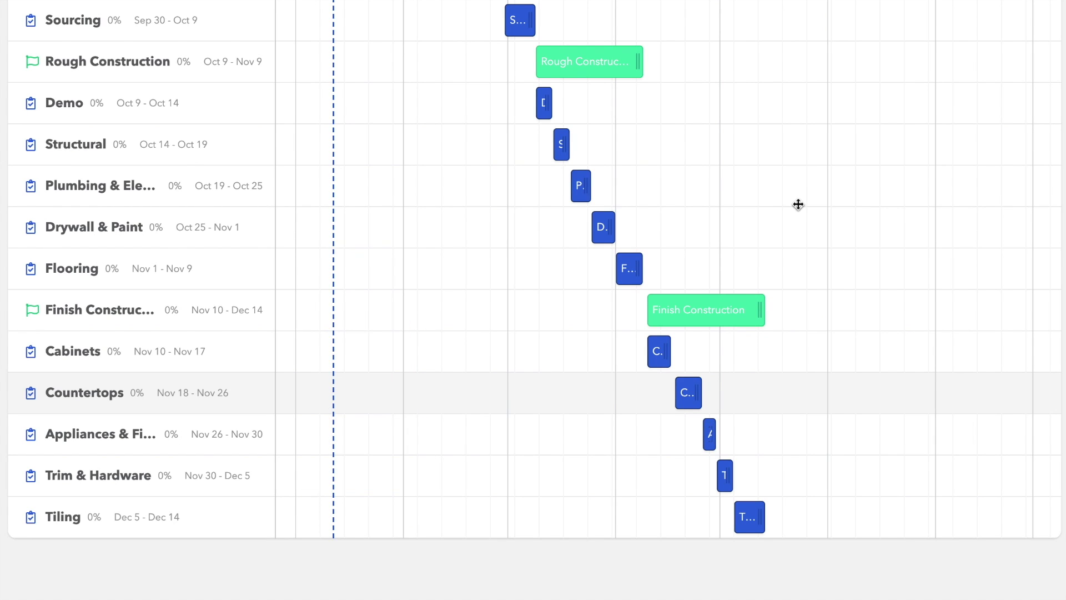
- Put the Design task in the Planning phase and share it with the client
{"action": "scroll", "coordinate": [614, 203], "scroll_direction": "up", "scroll_amount": 6}
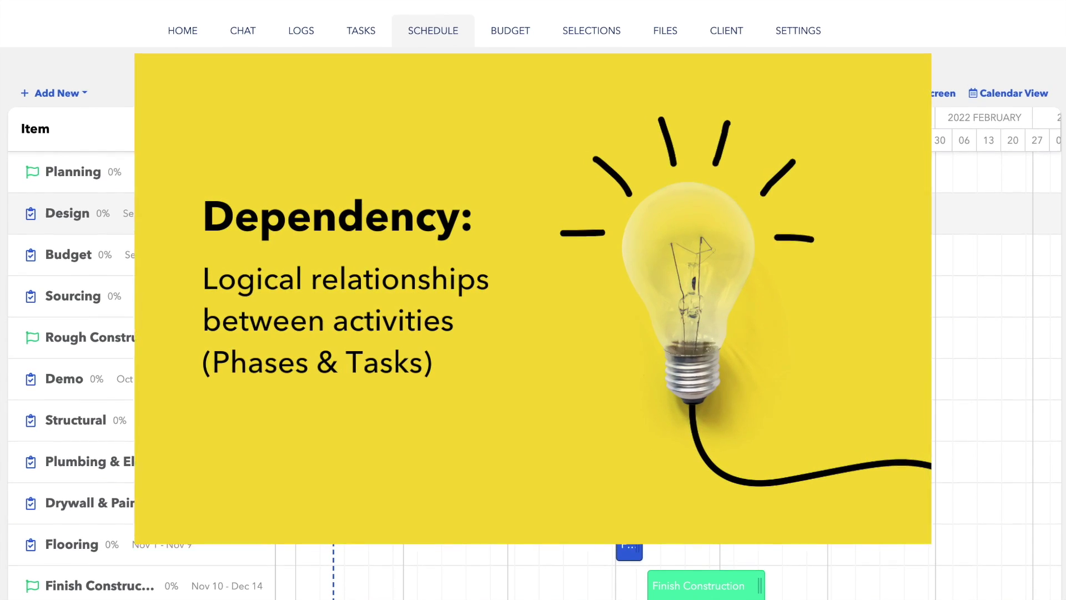
{"action": "scroll", "coordinate": [533, 300], "scroll_direction": "up", "scroll_amount": 2}
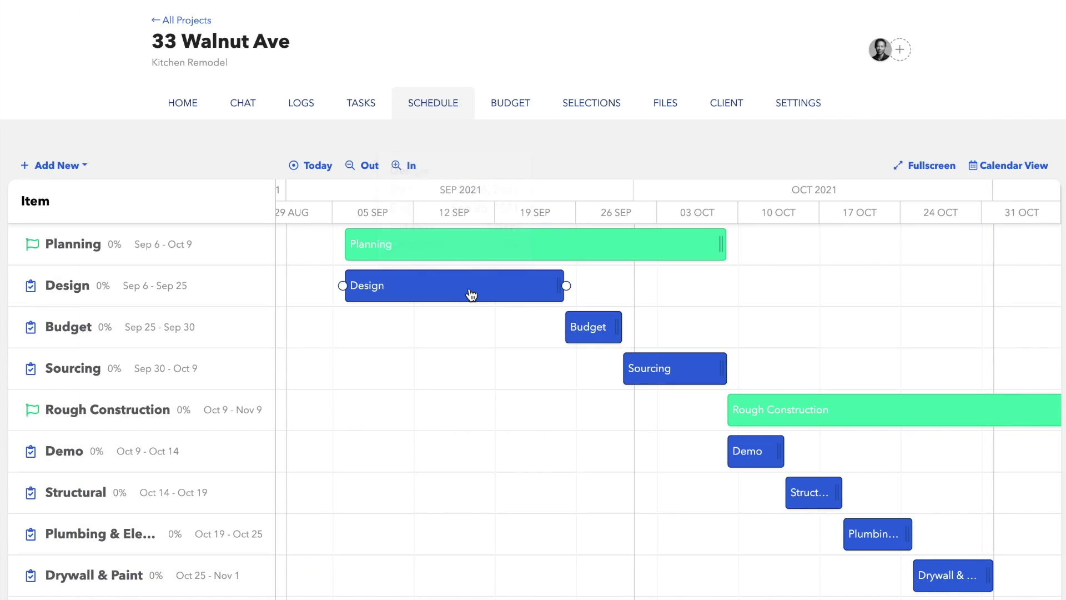
{"action": "left_click", "coordinate": [471, 294]}
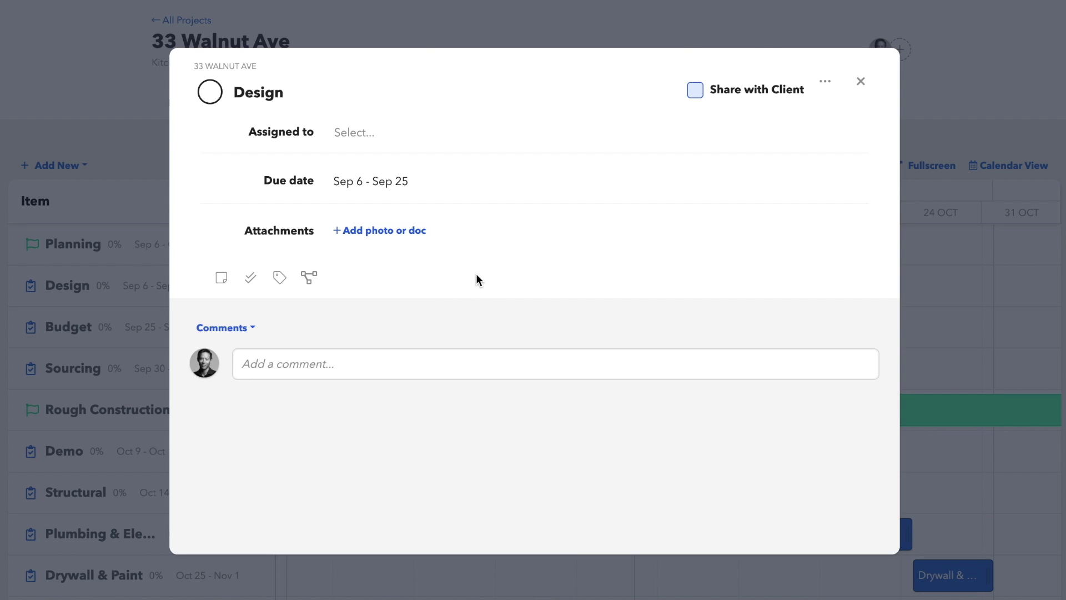
{"action": "left_click", "coordinate": [309, 277]}
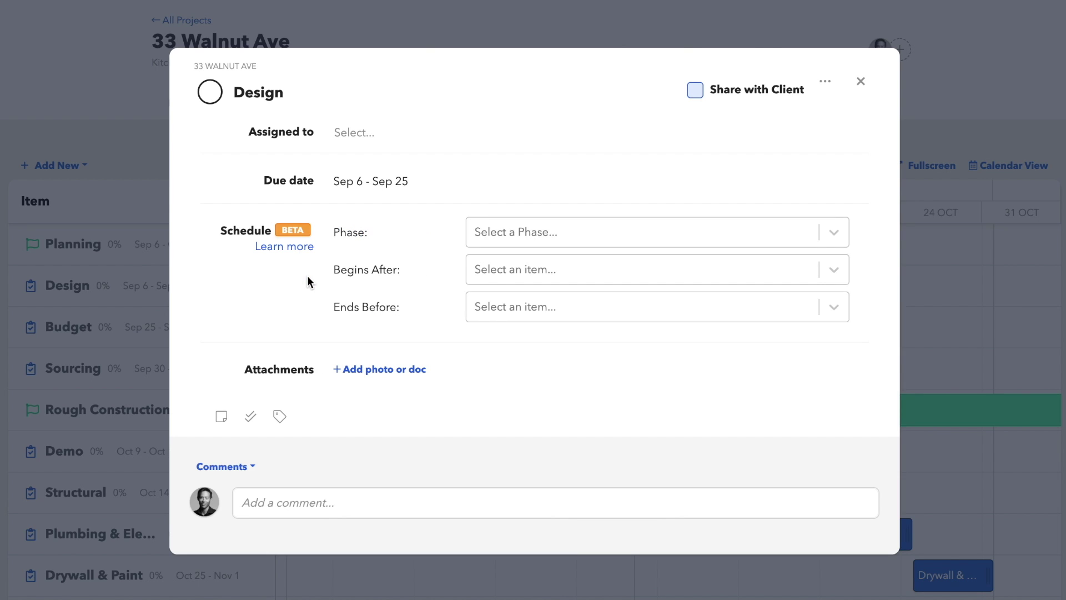
{"action": "left_click", "coordinate": [532, 231]}
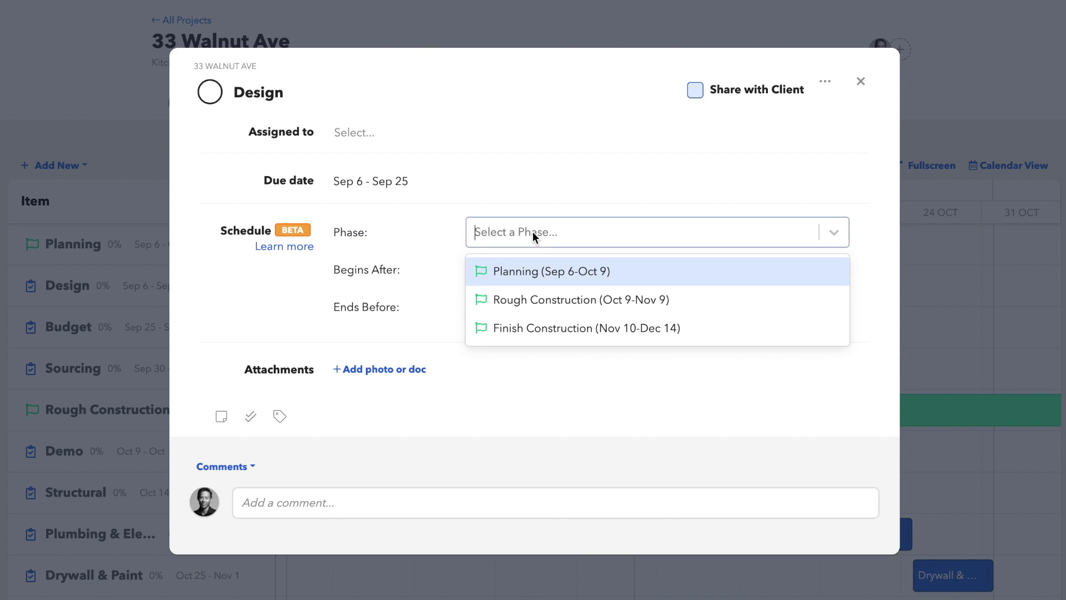
{"action": "left_click", "coordinate": [525, 271]}
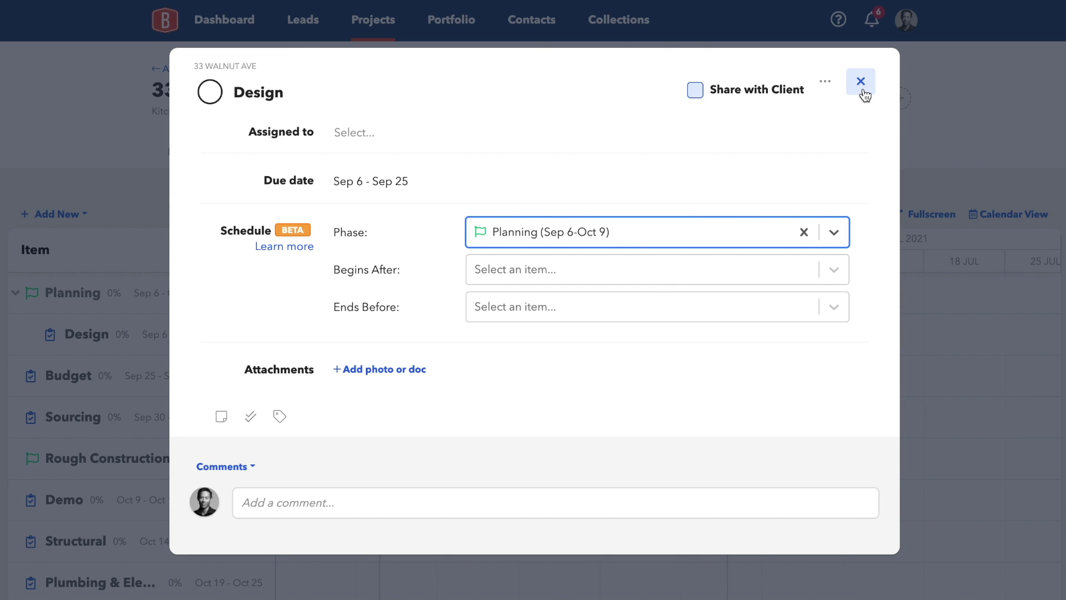
{"action": "left_click", "coordinate": [775, 92]}
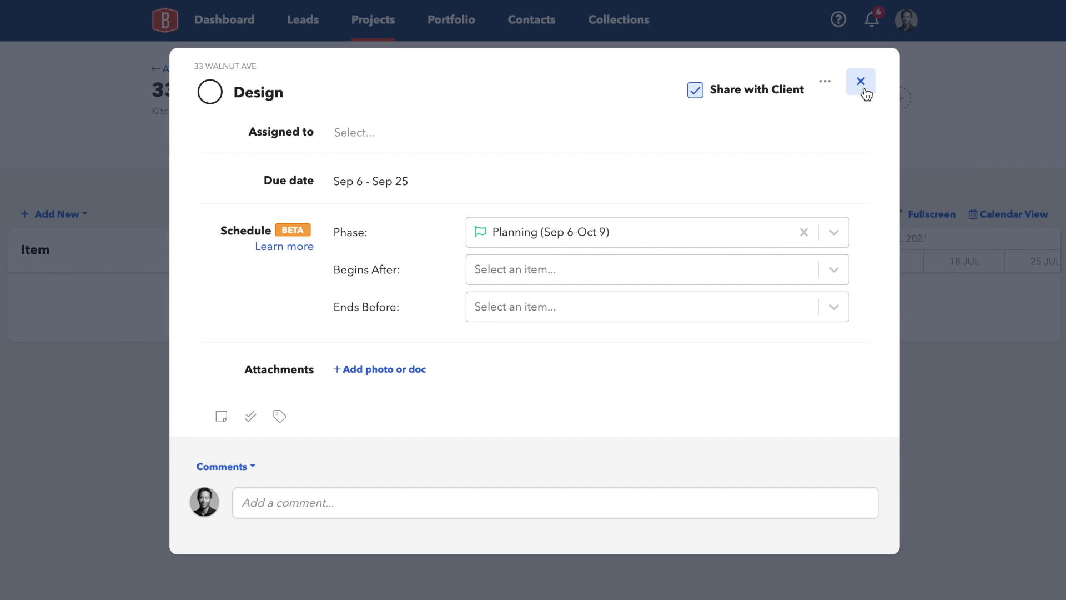
{"action": "left_click", "coordinate": [862, 89]}
- Put the Budget task in the Planning phase and share it with the client
{"action": "scroll", "coordinate": [688, 407], "scroll_direction": "right", "scroll_amount": 15}
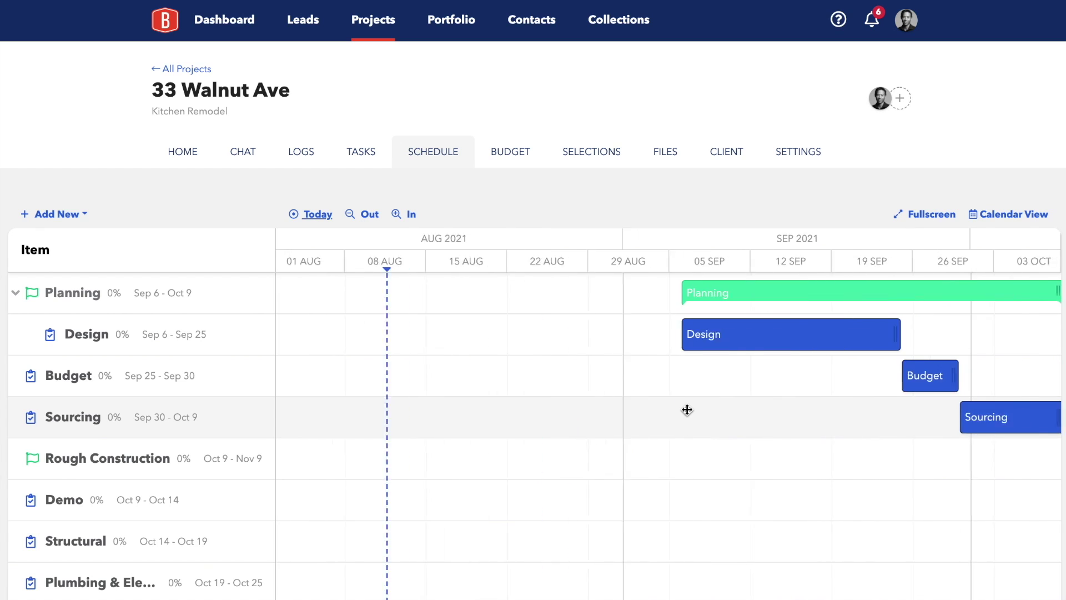
{"action": "mouse_move", "coordinate": [650, 383]}
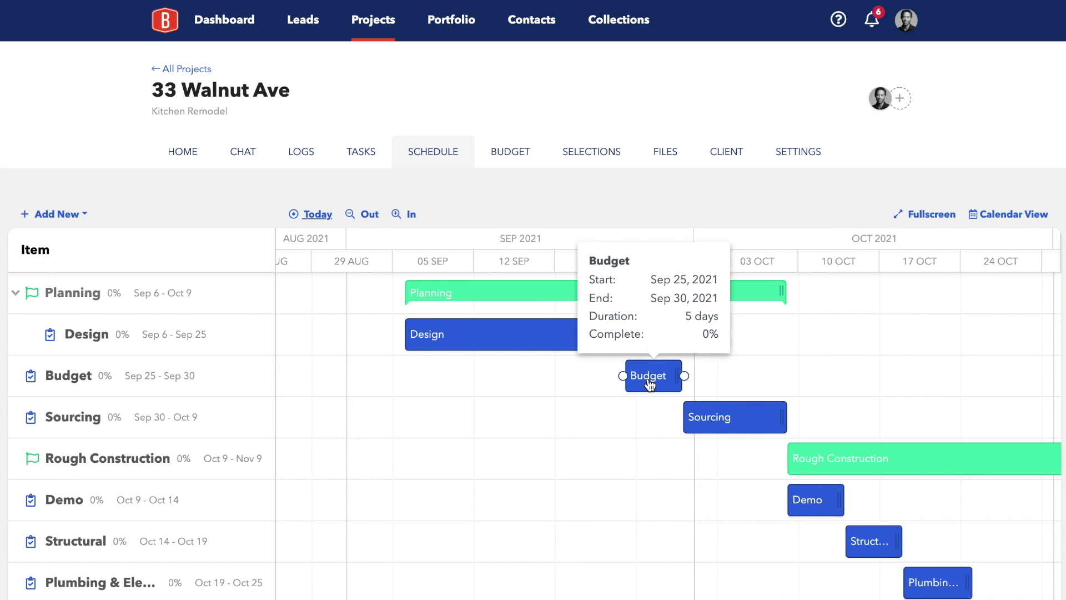
{"action": "left_click", "coordinate": [650, 383]}
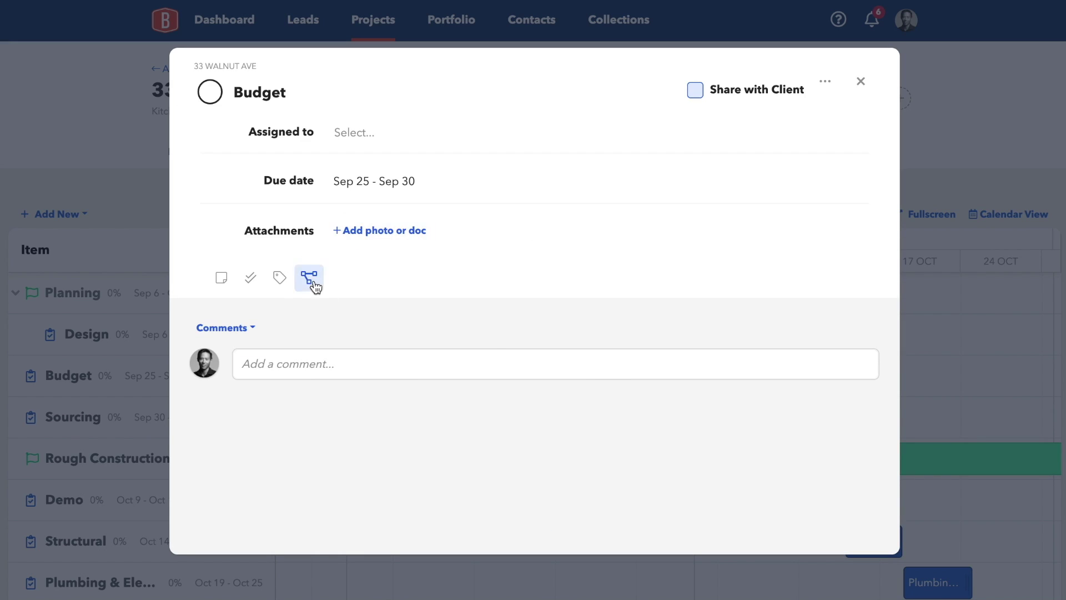
{"action": "left_click", "coordinate": [307, 278]}
{"action": "left_click", "coordinate": [542, 246]}
{"action": "left_click", "coordinate": [534, 272]}
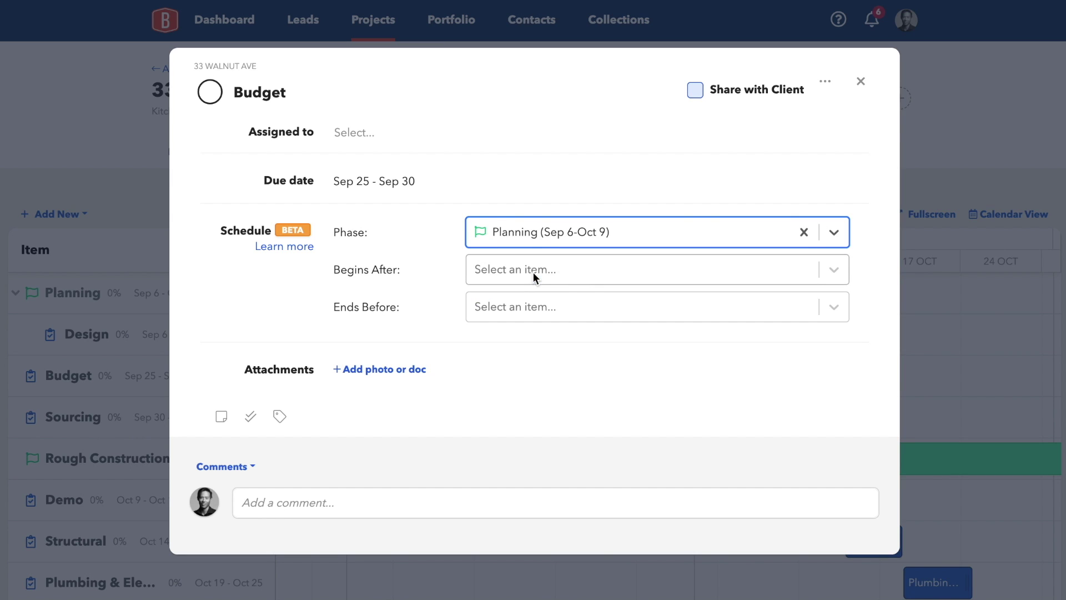
{"action": "left_click", "coordinate": [731, 91]}
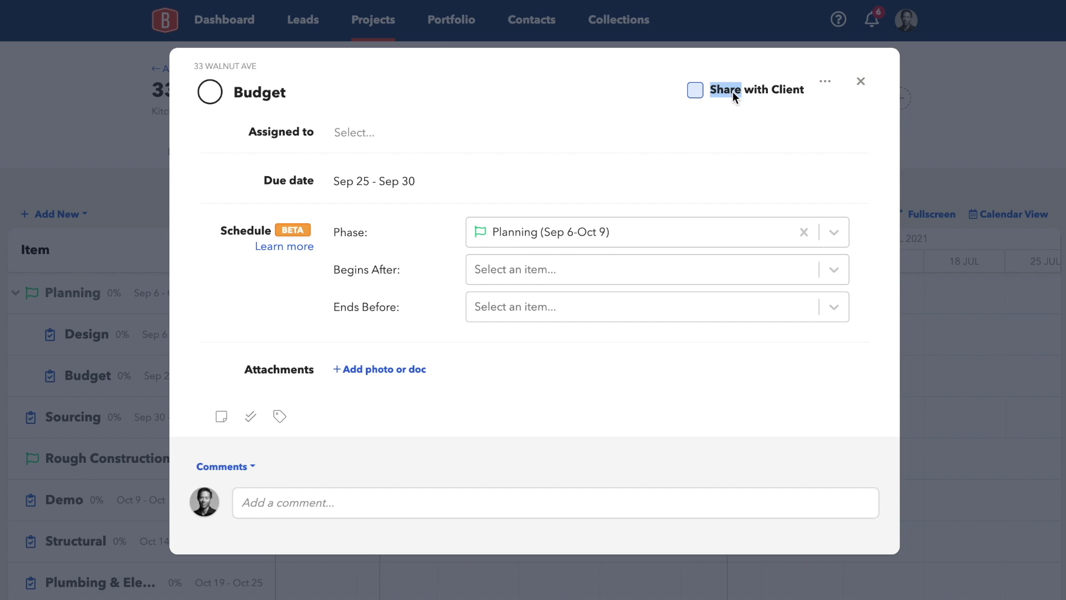
{"action": "left_click", "coordinate": [861, 82]}
- Check Sourcing's scheduling options and assign Demo to the Rough Construction phase
{"action": "left_click", "coordinate": [772, 417]}
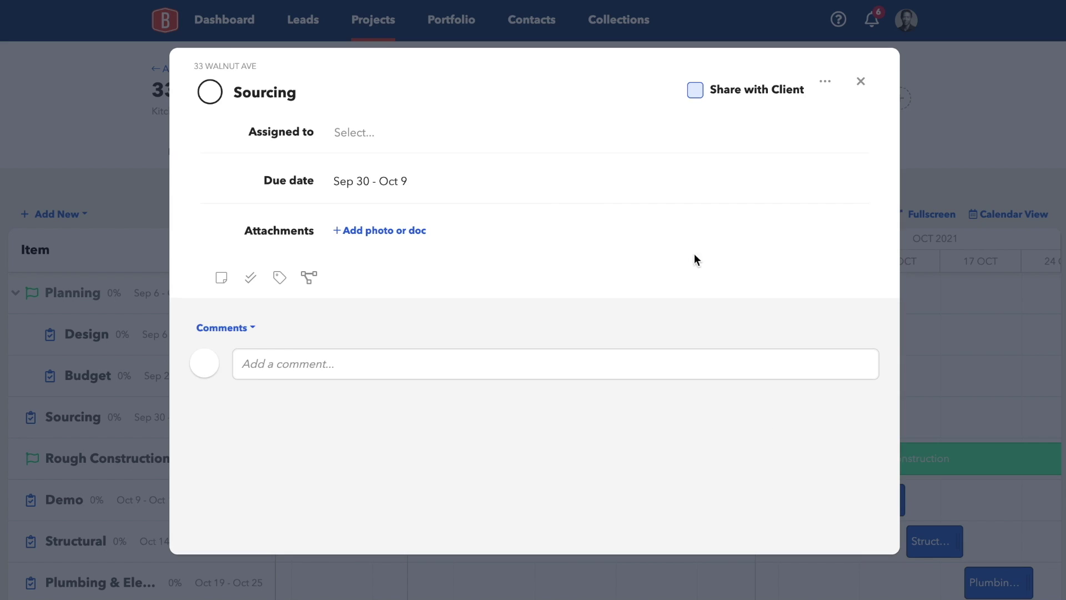
{"action": "left_click", "coordinate": [510, 238]}
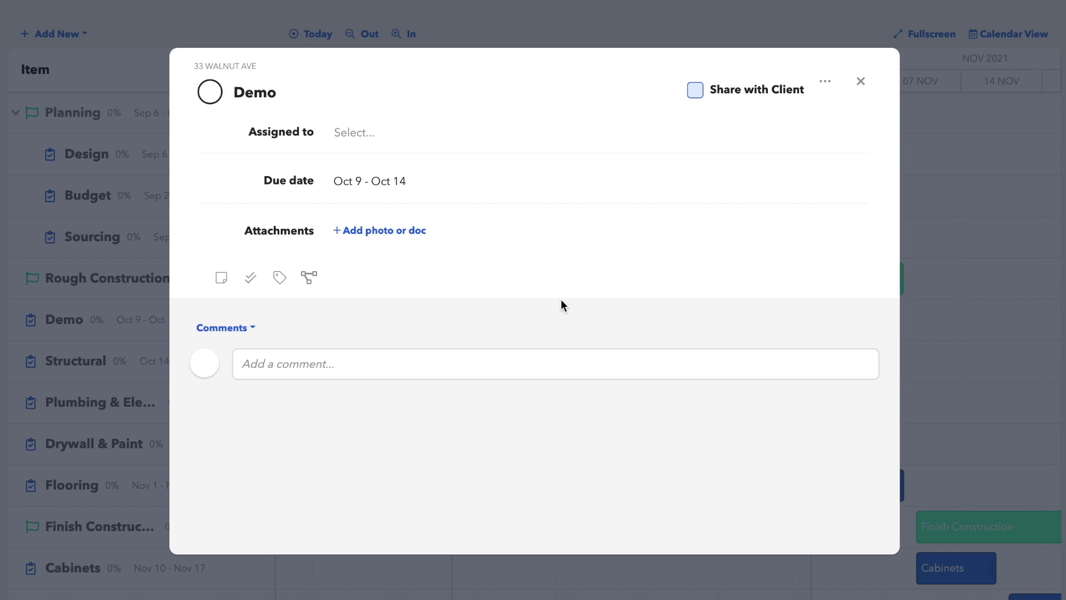
{"action": "left_click", "coordinate": [308, 279]}
{"action": "left_click", "coordinate": [547, 242]}
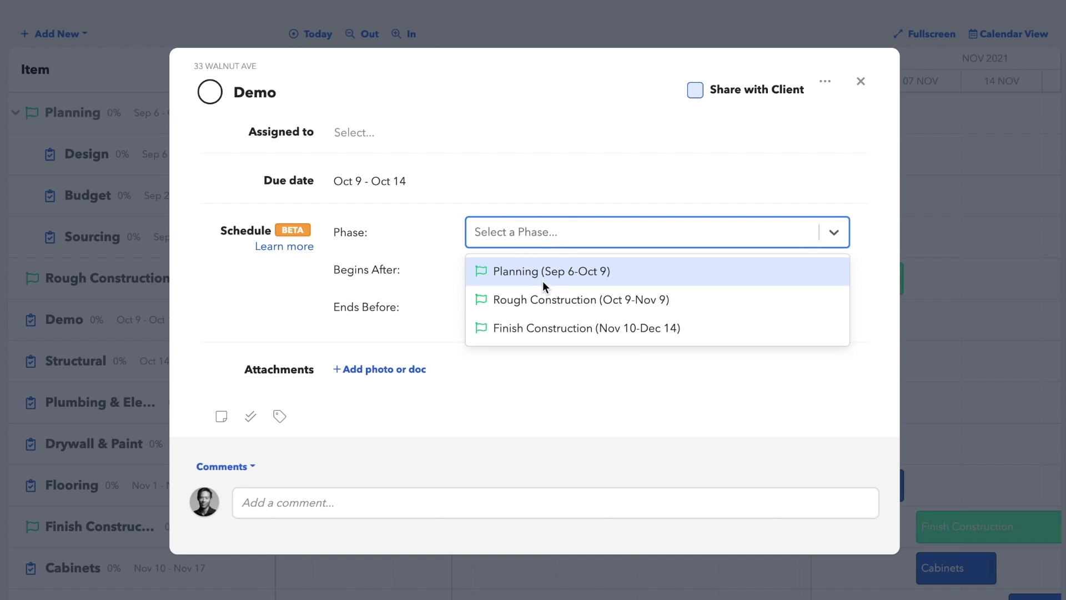
{"action": "left_click", "coordinate": [547, 300]}
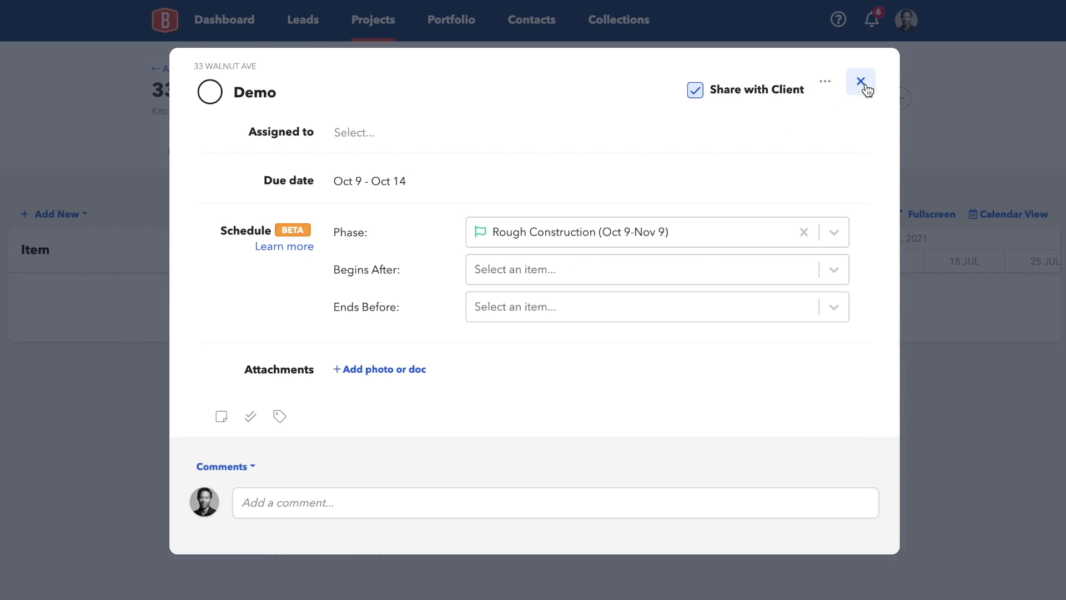
{"action": "left_click", "coordinate": [861, 83]}
{"action": "scroll", "coordinate": [250, 445], "scroll_direction": "down", "scroll_amount": 5}
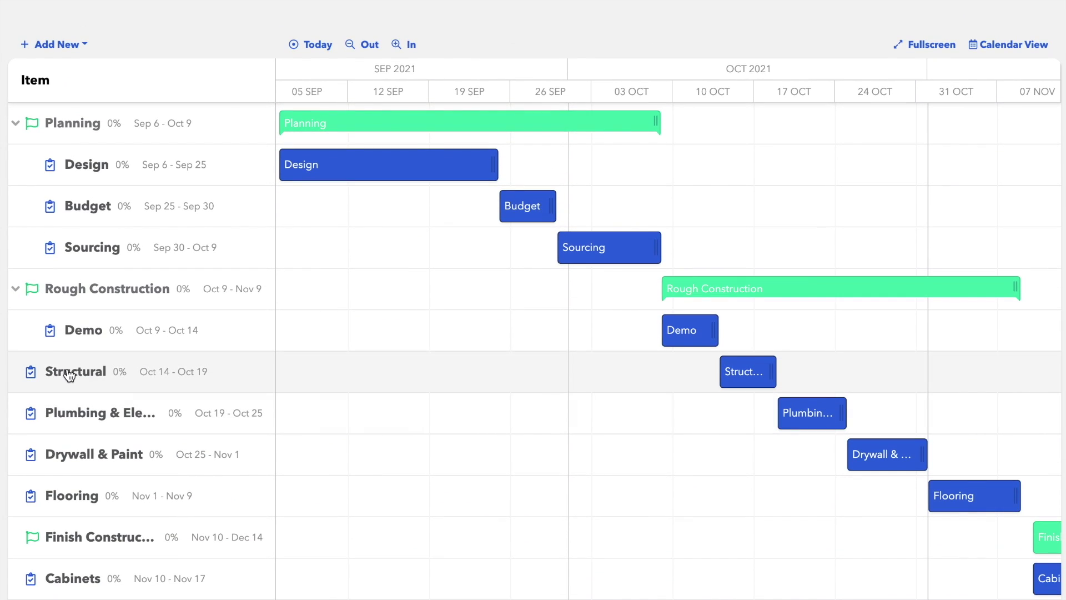
- Reorder tasks under Rough Construction, then shift Planning later and back to Sep 6–Oct 9
{"action": "left_click_drag", "start_coordinate": [69, 375], "coordinate": [76, 333]}
{"action": "left_click_drag", "start_coordinate": [79, 405], "coordinate": [89, 374]}
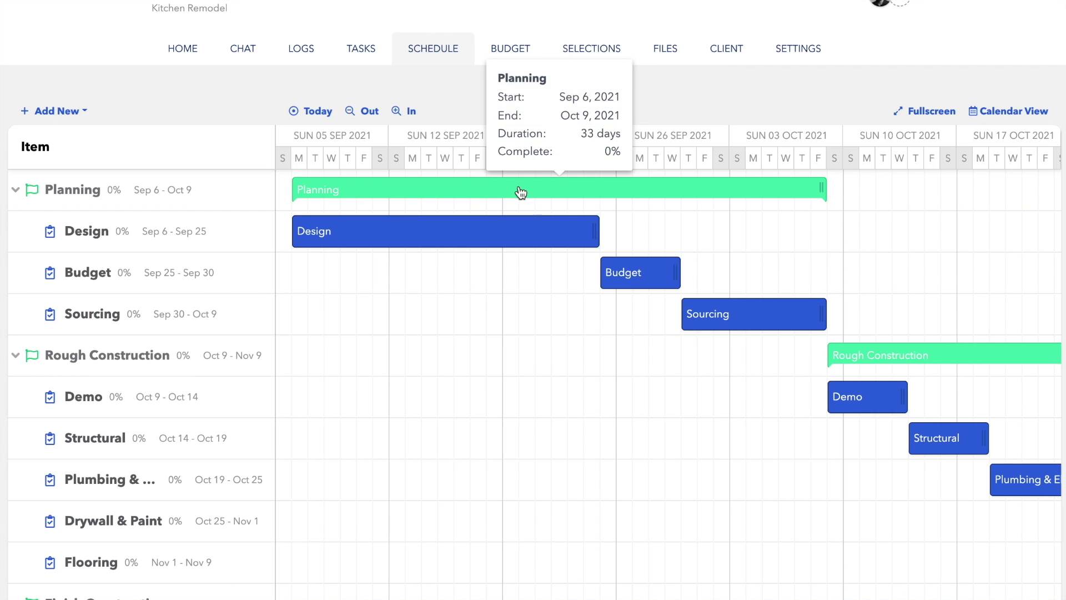
{"action": "left_click_drag", "start_coordinate": [521, 192], "coordinate": [672, 191]}
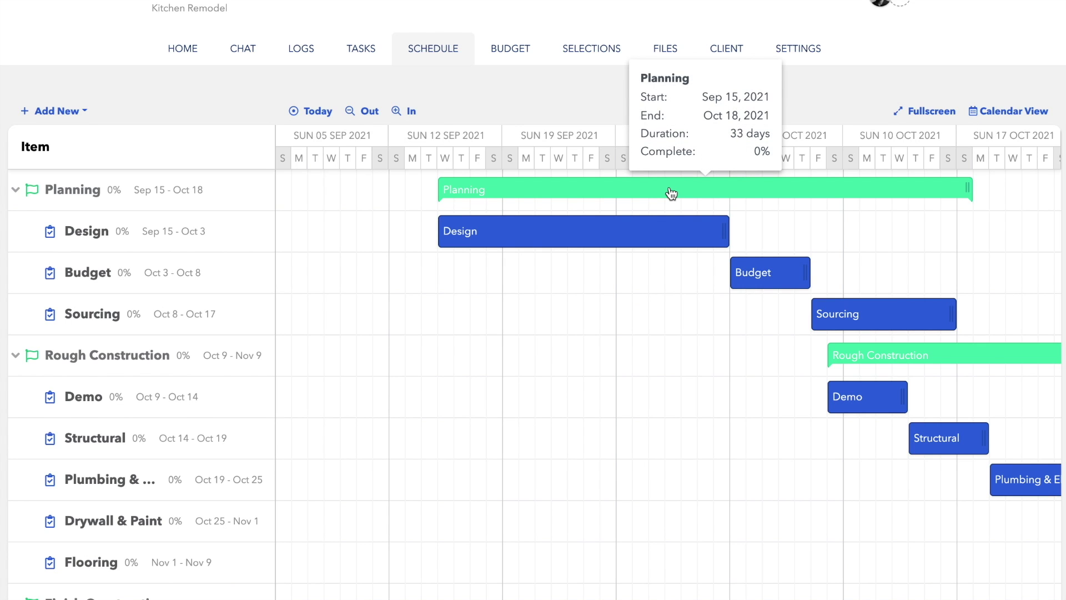
{"action": "left_click_drag", "start_coordinate": [670, 192], "coordinate": [520, 194]}
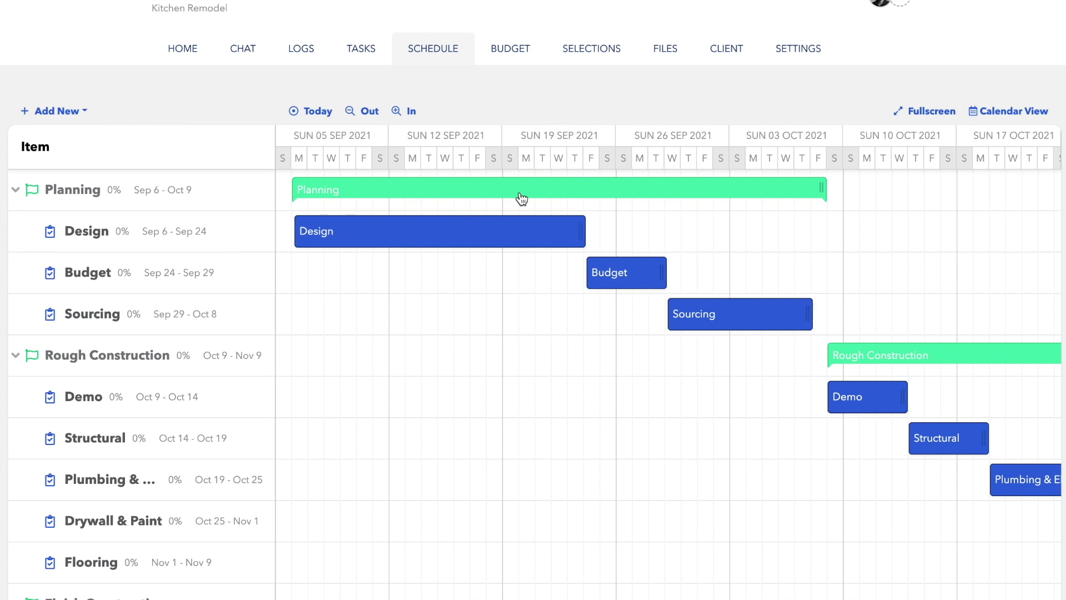
{"action": "mouse_move", "coordinate": [565, 228]}
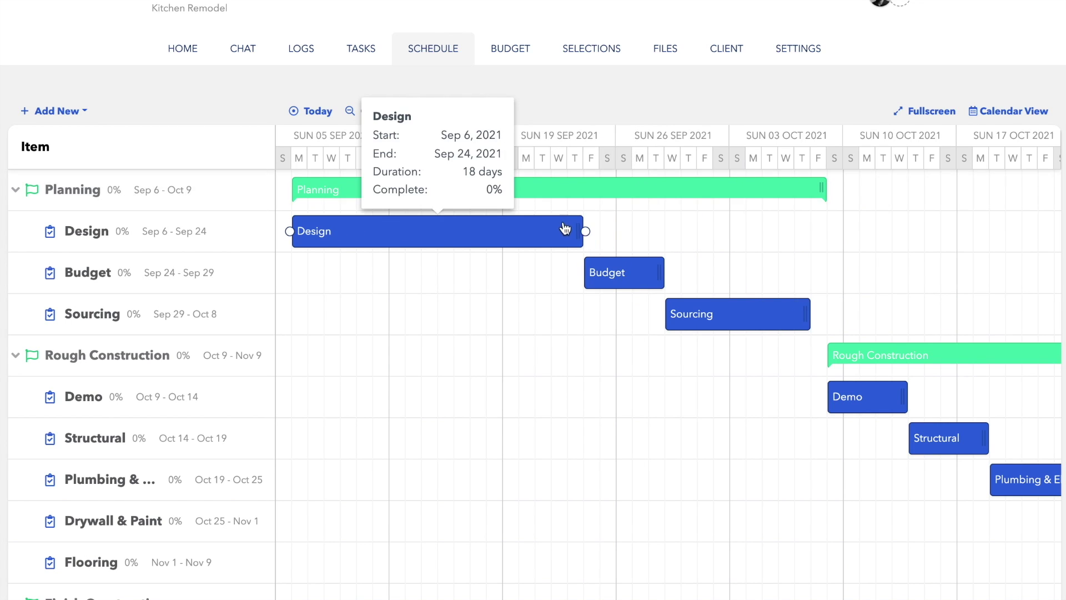
- Link Budget to begin after Design, confirm it, and move Cabinets to Nov 18–25
{"action": "left_click_drag", "start_coordinate": [586, 233], "coordinate": [593, 276]}
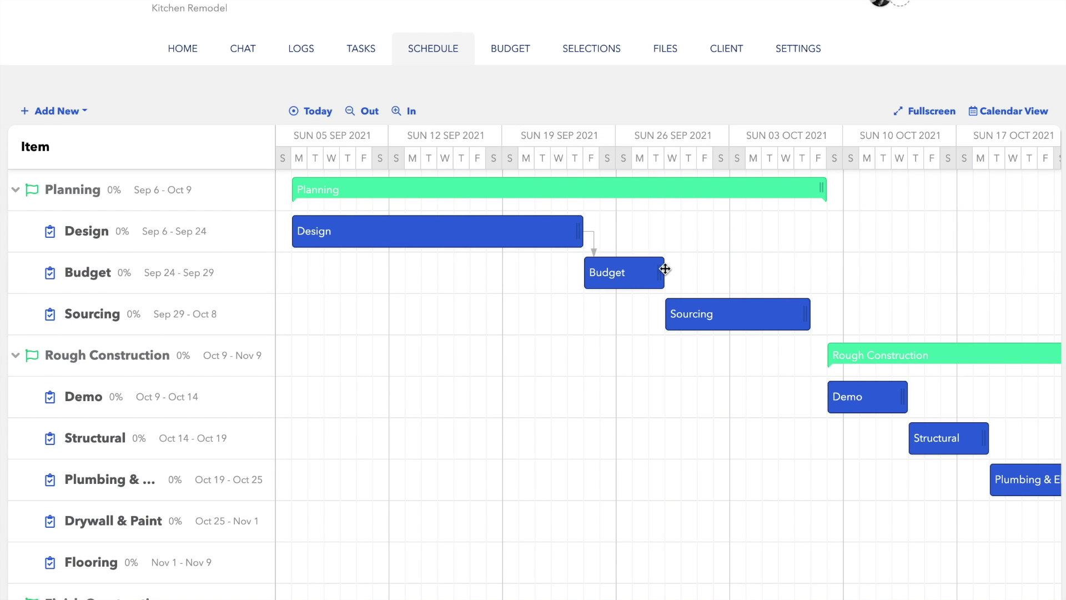
{"action": "left_click", "coordinate": [622, 276]}
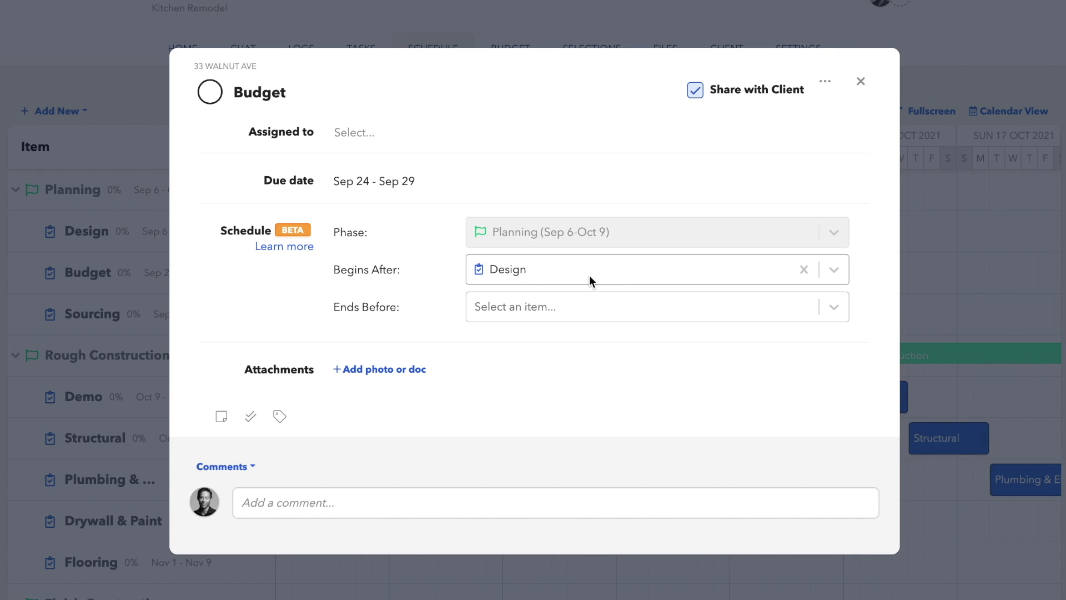
{"action": "left_click", "coordinate": [591, 279]}
{"action": "left_click", "coordinate": [588, 275]}
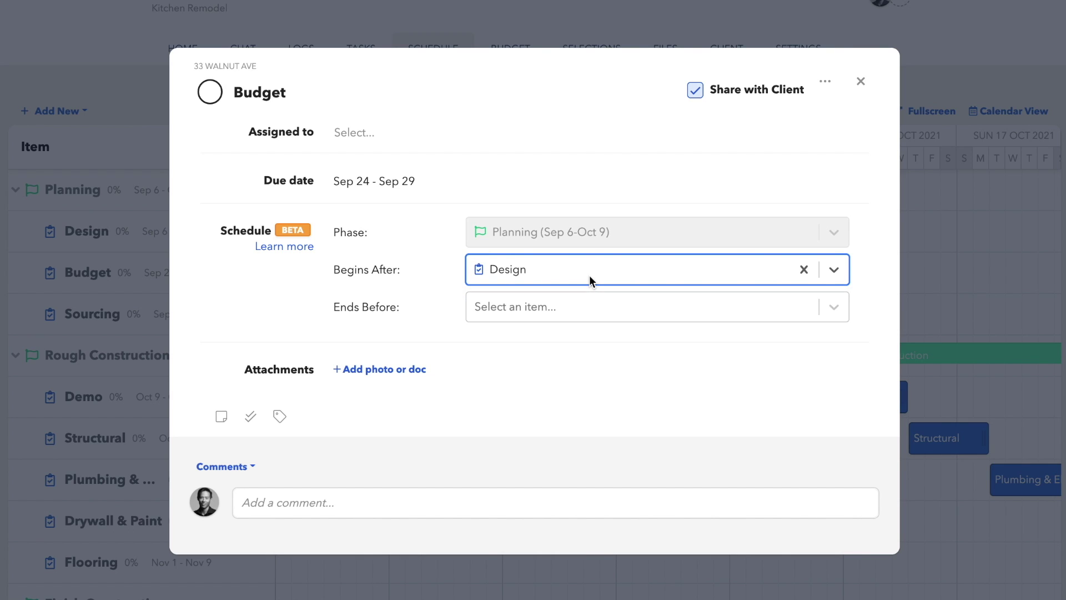
{"action": "left_click", "coordinate": [859, 84]}
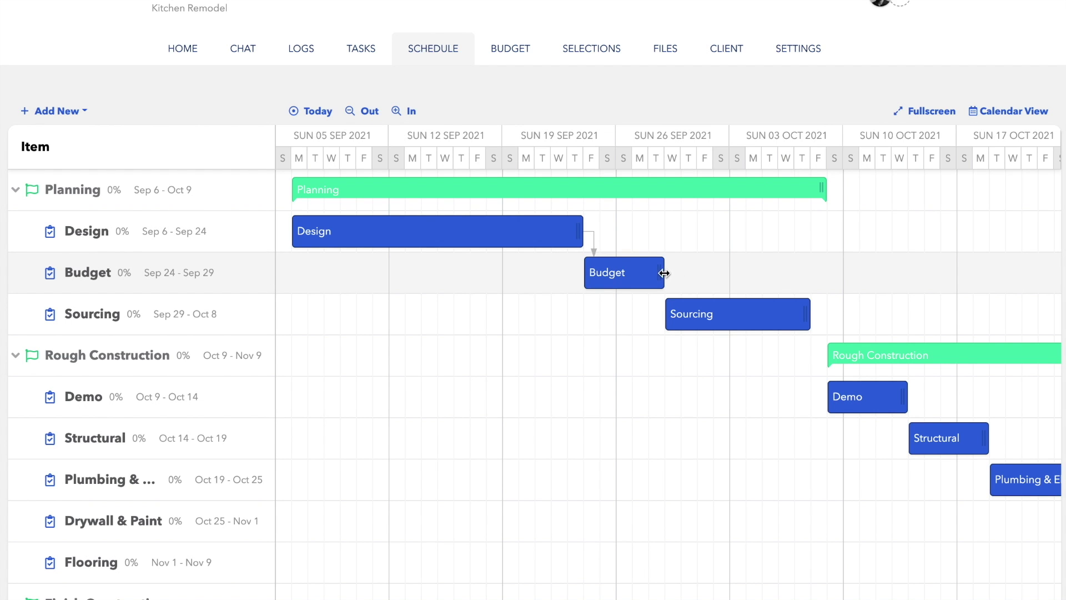
{"action": "left_click_drag", "start_coordinate": [644, 362], "coordinate": [735, 358]}
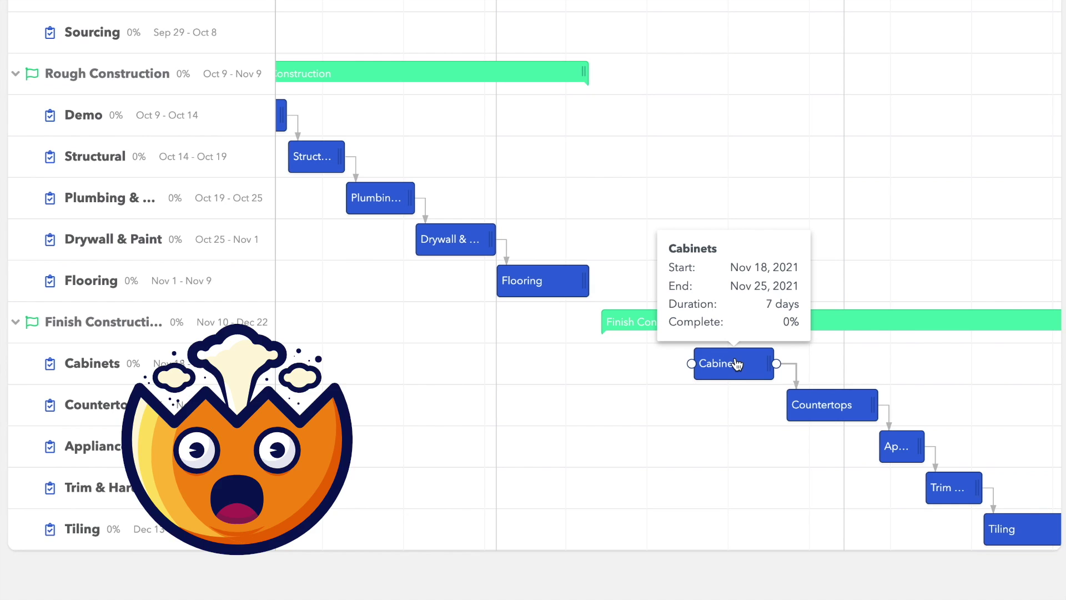
- Adjust the Countertops bar so it runs Nov 25–Dec 8, directly after Cabinets
{"action": "left_click_drag", "start_coordinate": [818, 405], "coordinate": [861, 401]}
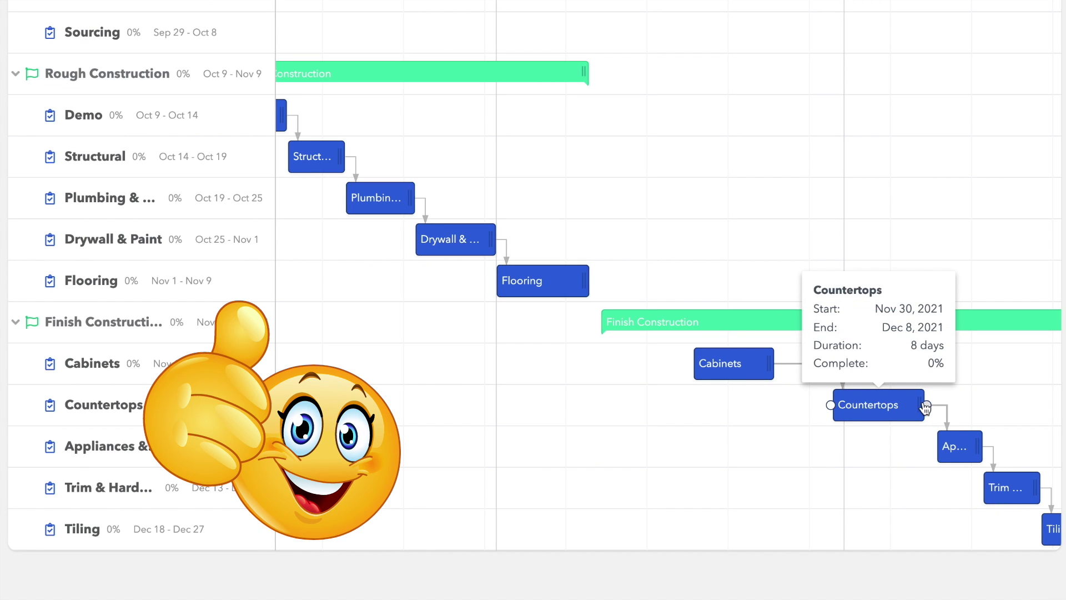
{"action": "left_click_drag", "start_coordinate": [919, 397], "coordinate": [975, 396]}
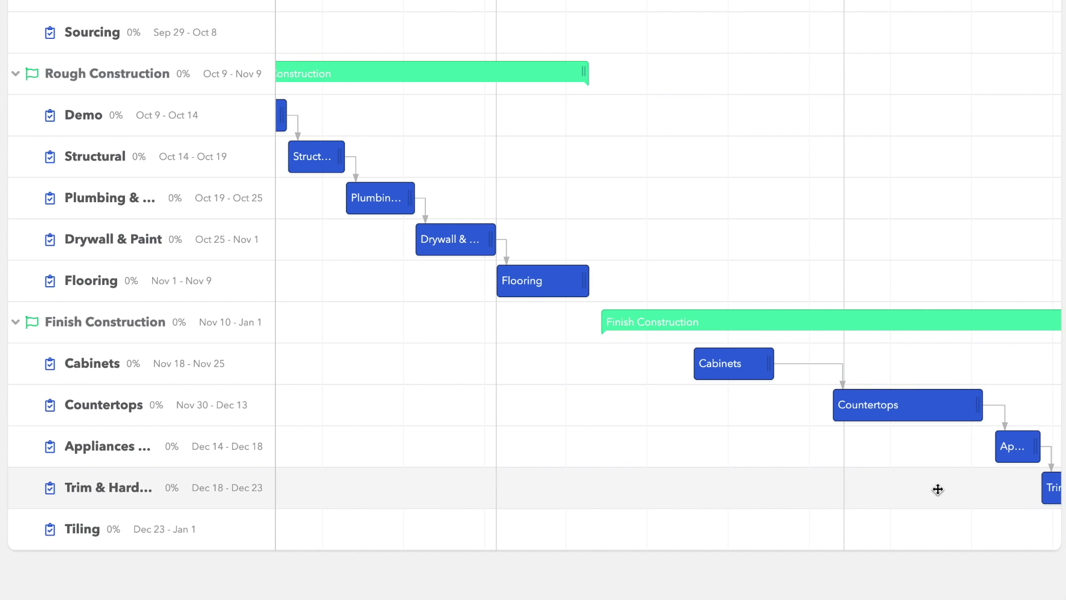
{"action": "scroll", "coordinate": [937, 489], "scroll_direction": "right", "scroll_amount": 5}
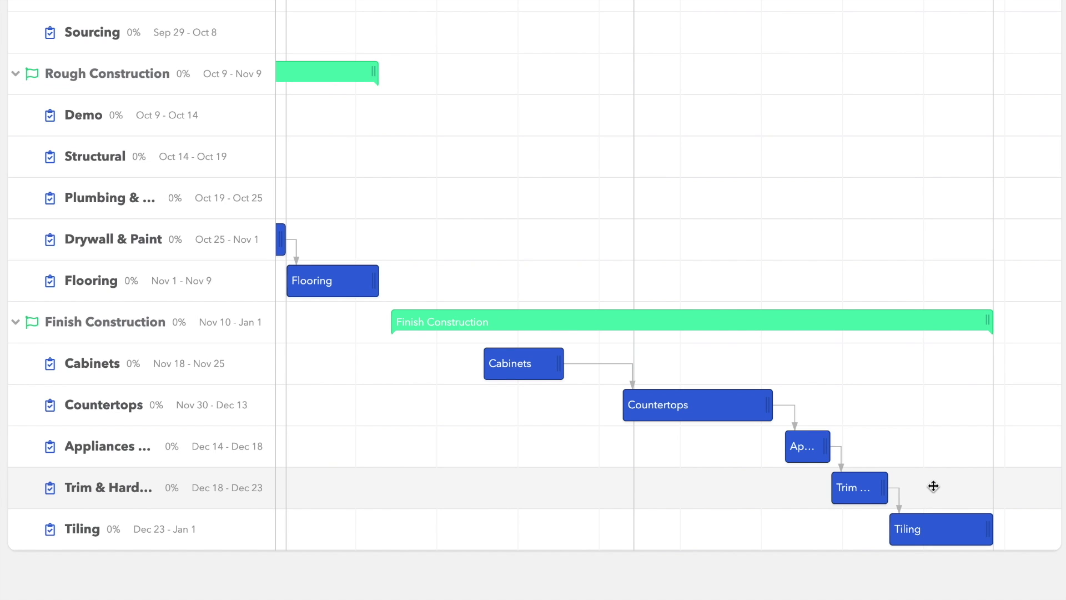
{"action": "left_click_drag", "start_coordinate": [714, 412], "coordinate": [661, 407]}
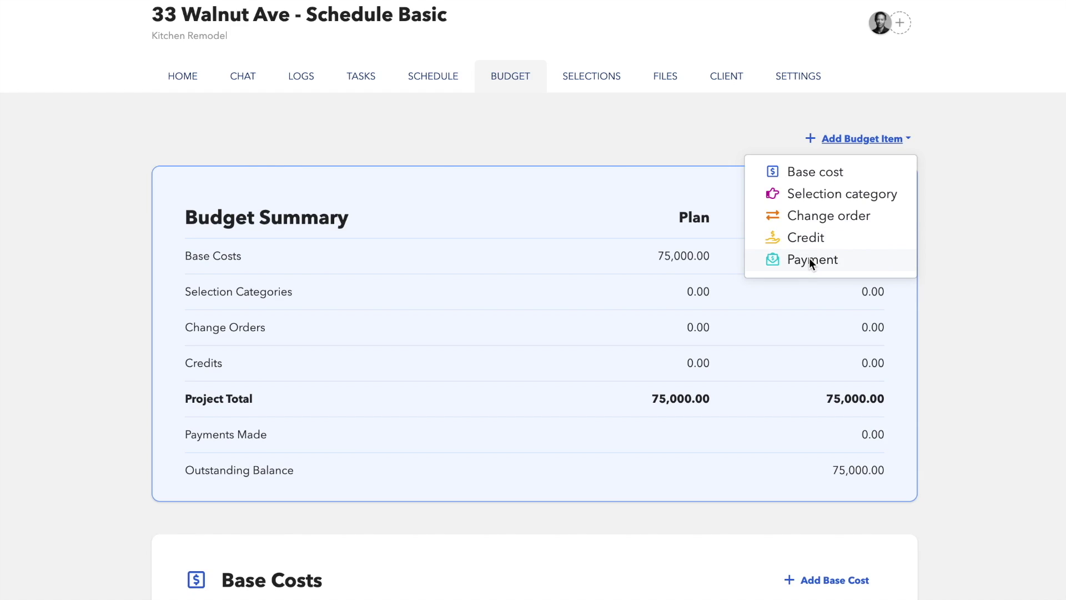
- Add a Deposit payment due Sep 6
{"action": "left_click", "coordinate": [747, 259]}
{"action": "type", "text": "Deposit"}
{"action": "left_click", "coordinate": [592, 138]}
{"action": "left_click", "coordinate": [583, 179]}
{"action": "left_click", "coordinate": [477, 266]}
{"action": "left_click", "coordinate": [691, 143]}
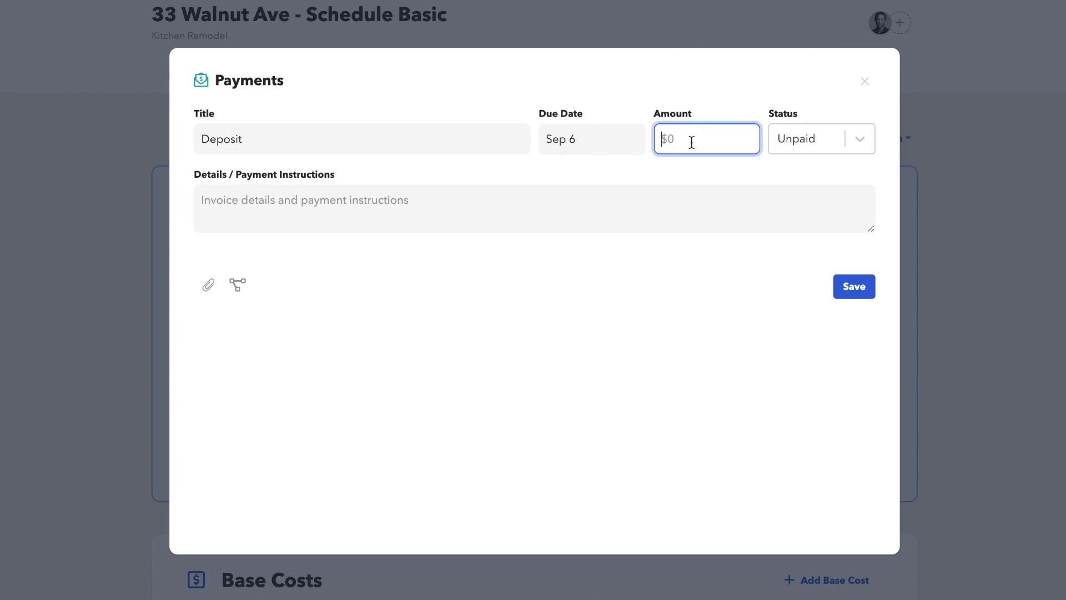
{"action": "left_click", "coordinate": [854, 286]}
- Add an Installment payment of 5000 due Oct 8
{"action": "left_click", "coordinate": [882, 139]}
{"action": "left_click", "coordinate": [827, 265]}
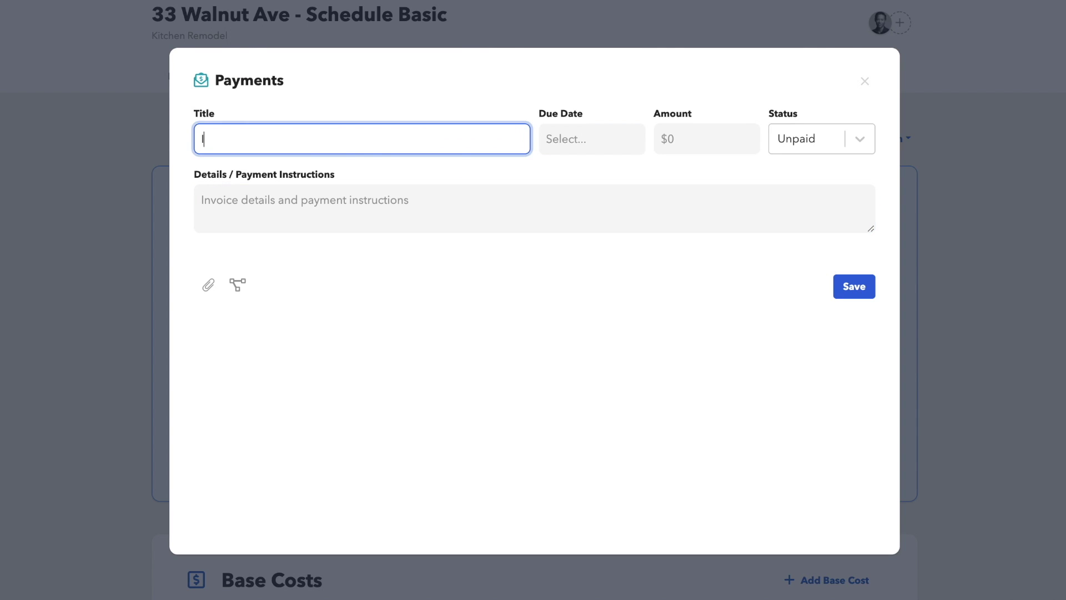
{"action": "type", "text": "Installment"}
{"action": "left_click", "coordinate": [592, 139]}
{"action": "left_click", "coordinate": [584, 179]}
{"action": "left_click", "coordinate": [584, 179]}
{"action": "left_click", "coordinate": [476, 265]}
{"action": "key", "text": "Tab"}
{"action": "type", "text": "5000"}
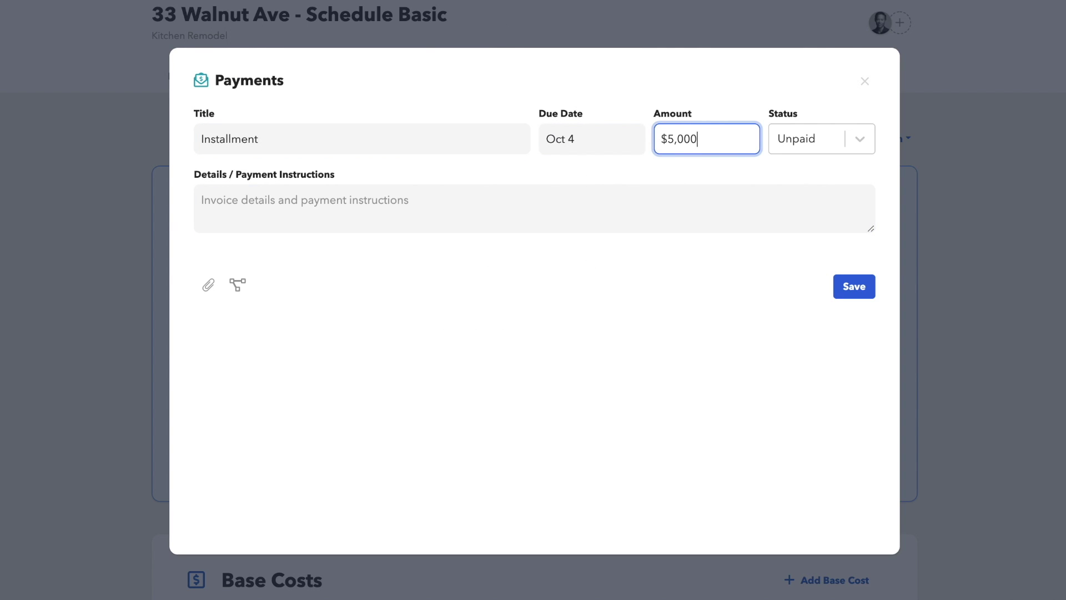
{"action": "left_click", "coordinate": [854, 286]}
- Add a Final Payment due Nov 9
{"action": "scroll", "coordinate": [831, 305], "scroll_direction": "down", "scroll_amount": 7}
{"action": "left_click", "coordinate": [827, 369]}
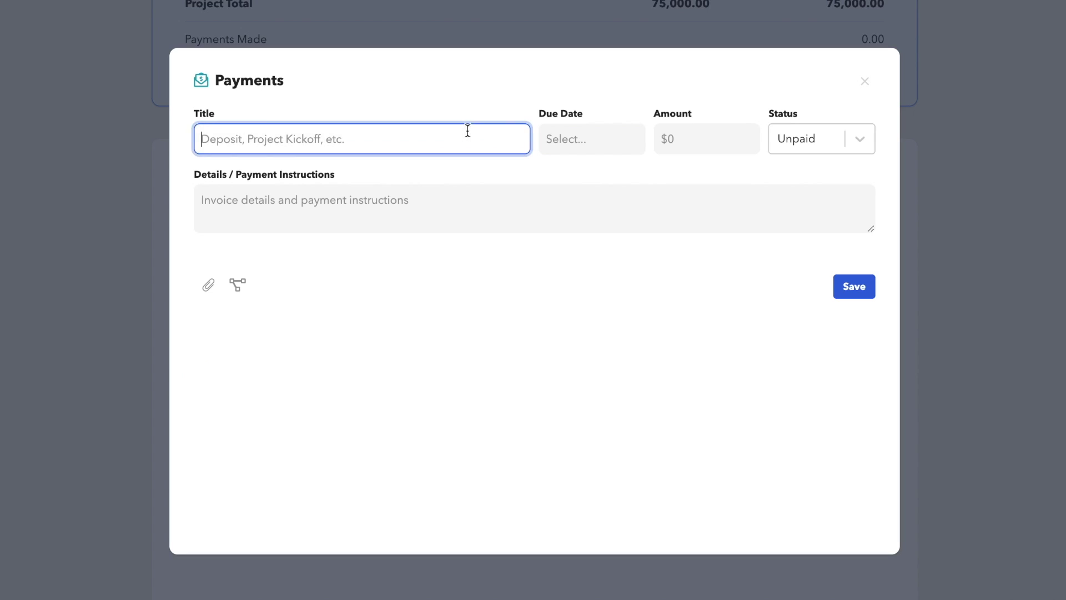
{"action": "left_click", "coordinate": [592, 139]}
{"action": "left_click", "coordinate": [589, 351]}
{"action": "left_click", "coordinate": [711, 136]}
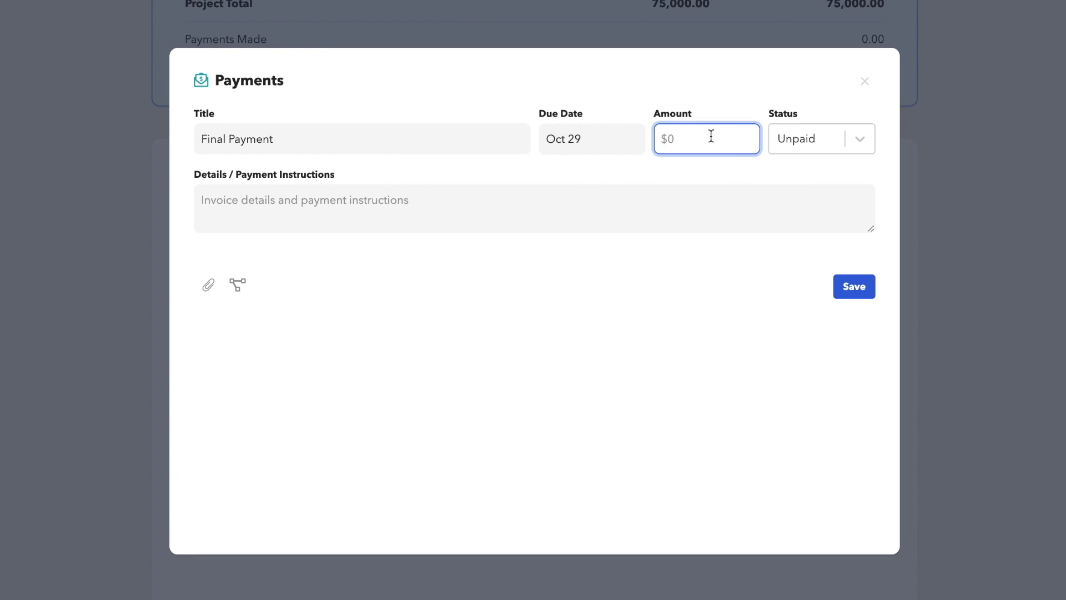
{"action": "left_click", "coordinate": [854, 286]}
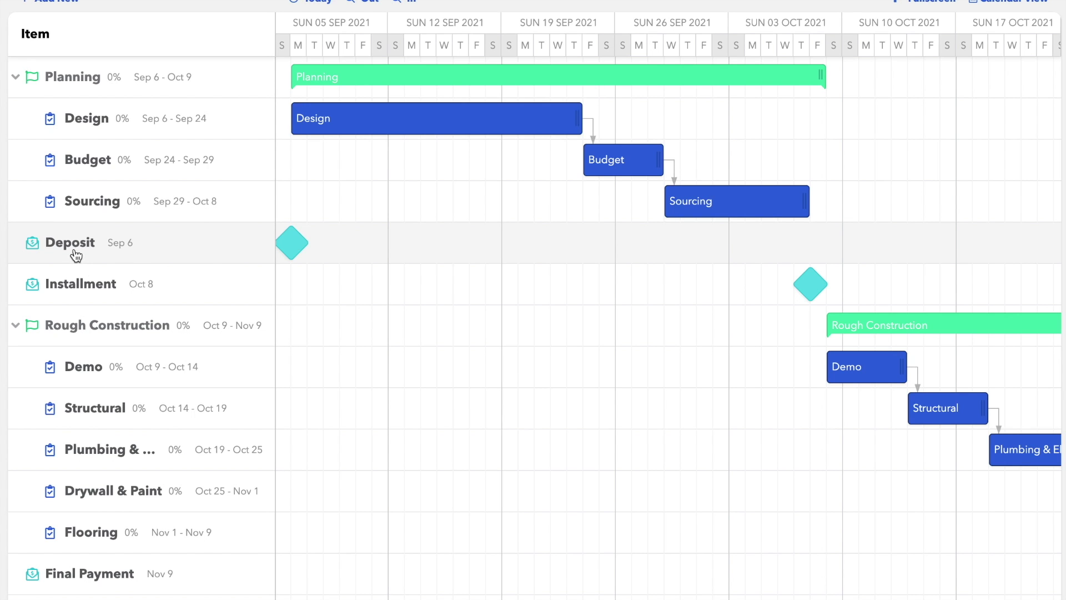
- Put the Deposit payment milestone in the Planning phase
{"action": "left_click", "coordinate": [287, 245]}
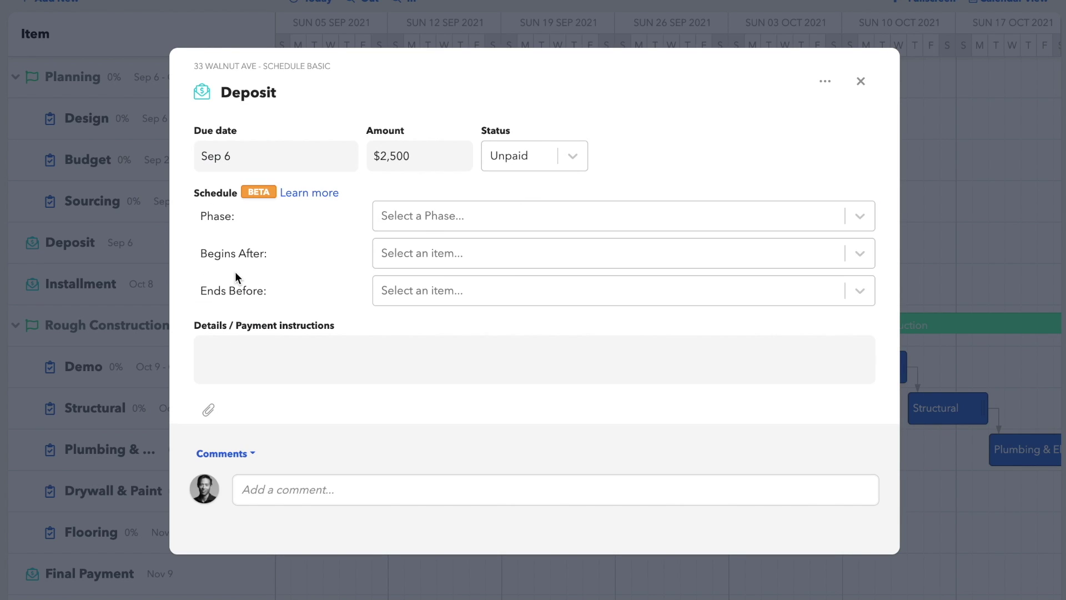
{"action": "left_click", "coordinate": [548, 220]}
{"action": "left_click", "coordinate": [506, 254]}
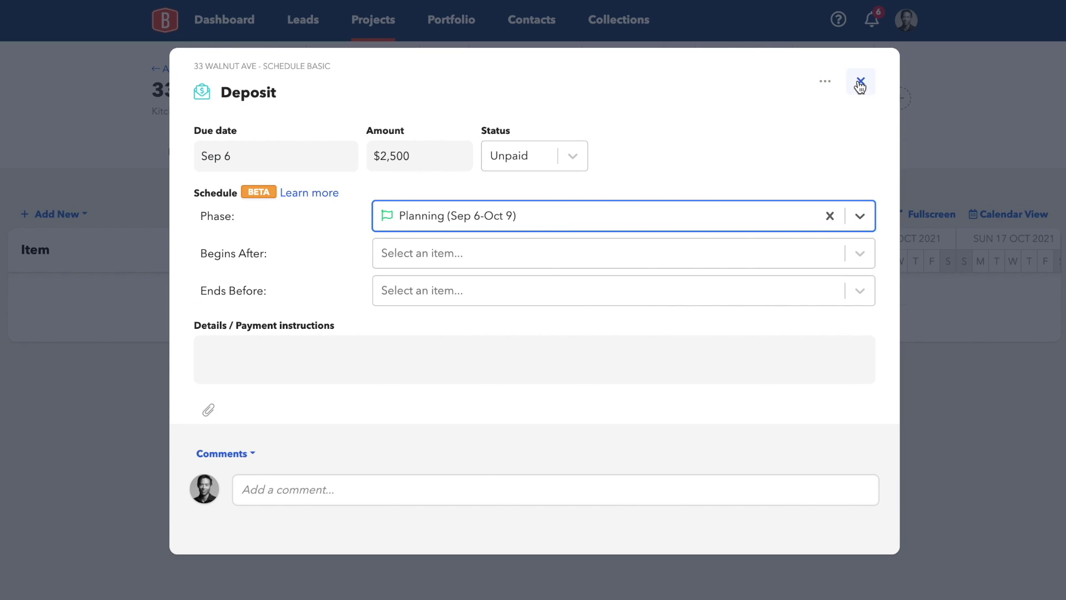
{"action": "left_click", "coordinate": [861, 81]}
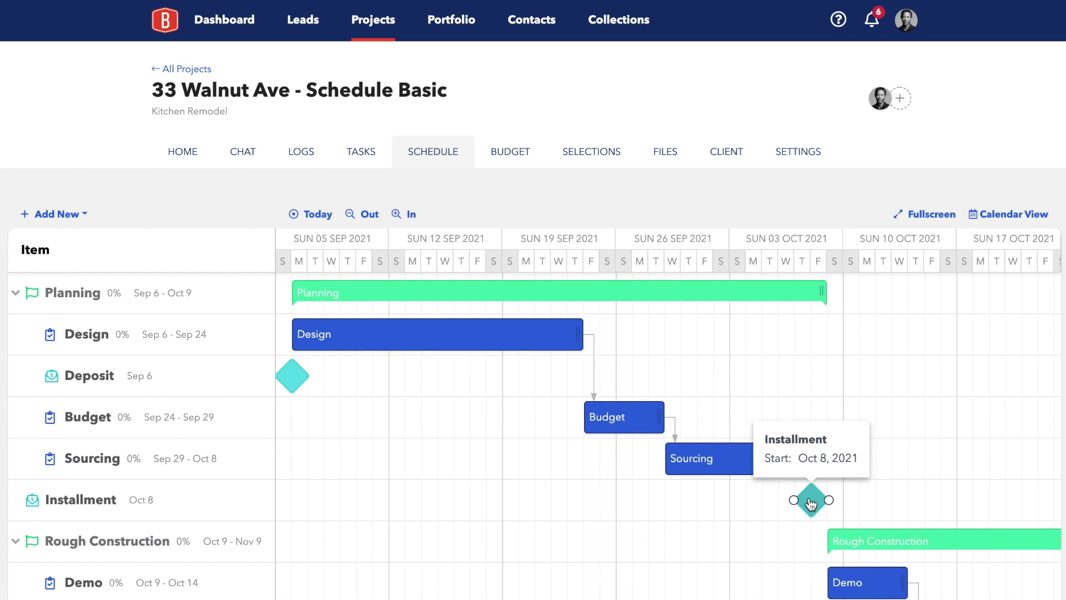
- Link Design to start after the Deposit, then scroll the Gantt timeline
{"action": "left_click_drag", "start_coordinate": [374, 334], "coordinate": [411, 380]}
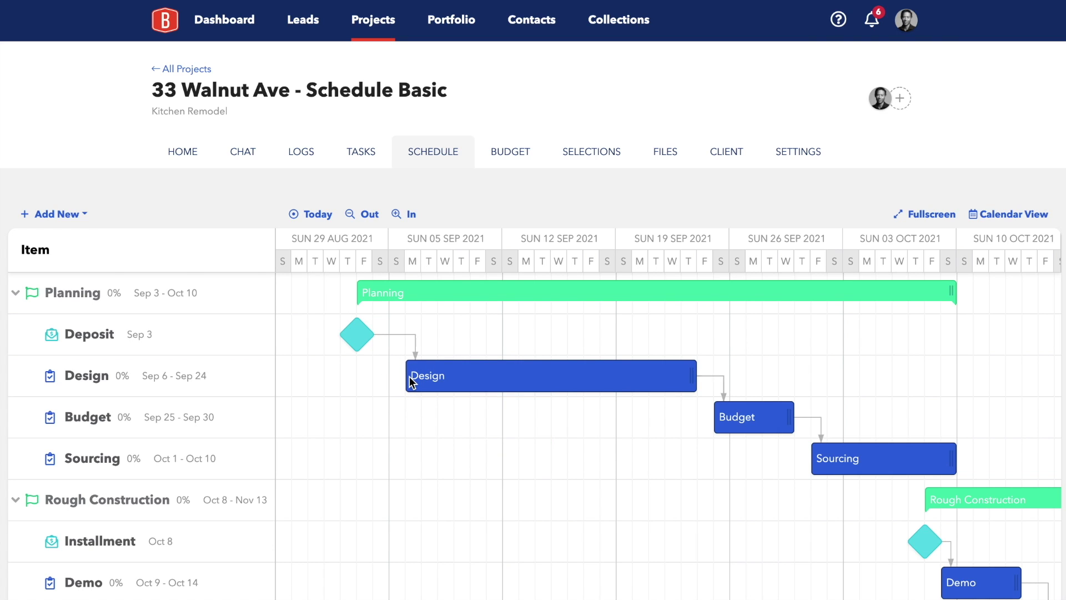
{"action": "scroll", "coordinate": [935, 374], "scroll_direction": "down", "scroll_amount": 3}
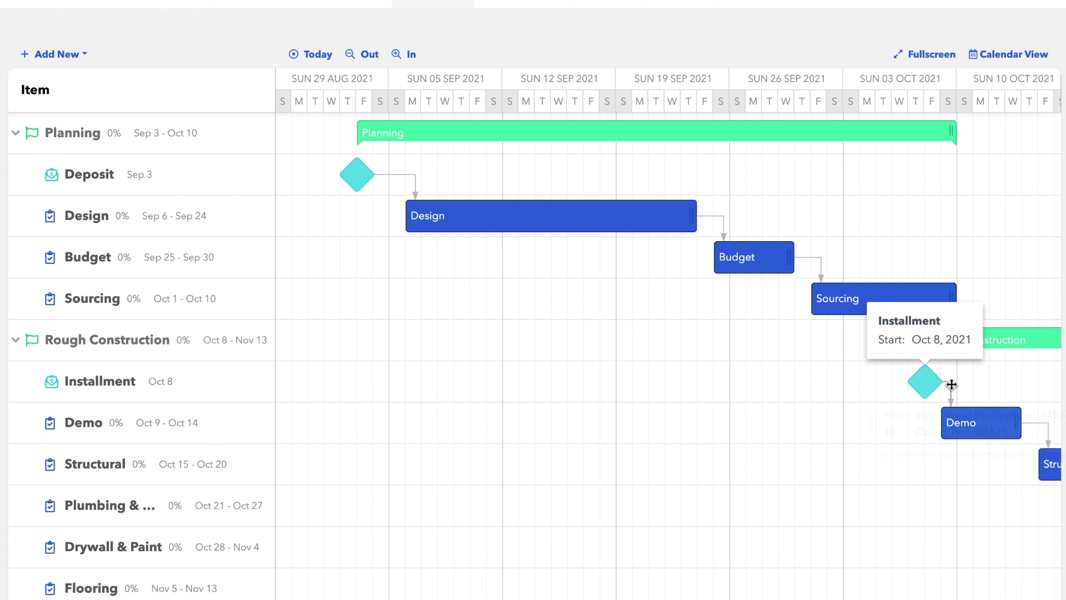
{"action": "scroll", "coordinate": [859, 379], "scroll_direction": "right", "scroll_amount": 5}
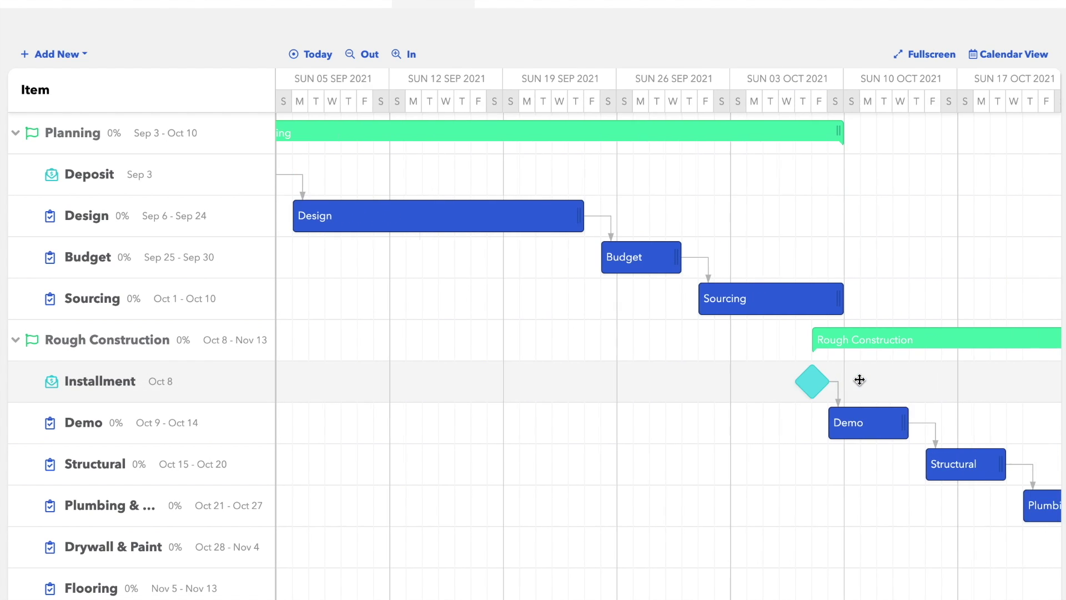
{"action": "scroll", "coordinate": [859, 379], "scroll_direction": "right", "scroll_amount": 5}
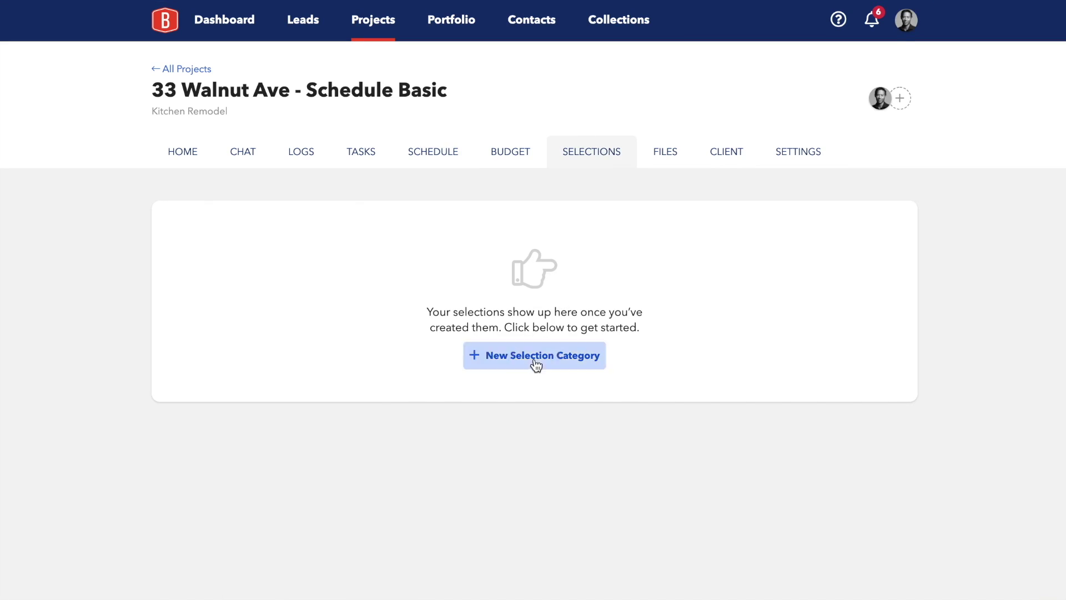
- Add a Flooring category with a $5,000 allowance due Sep 15, then open Surface Covering
{"action": "left_click", "coordinate": [536, 360]}
{"action": "left_click", "coordinate": [388, 144]}
{"action": "type", "text": "Flooring"}
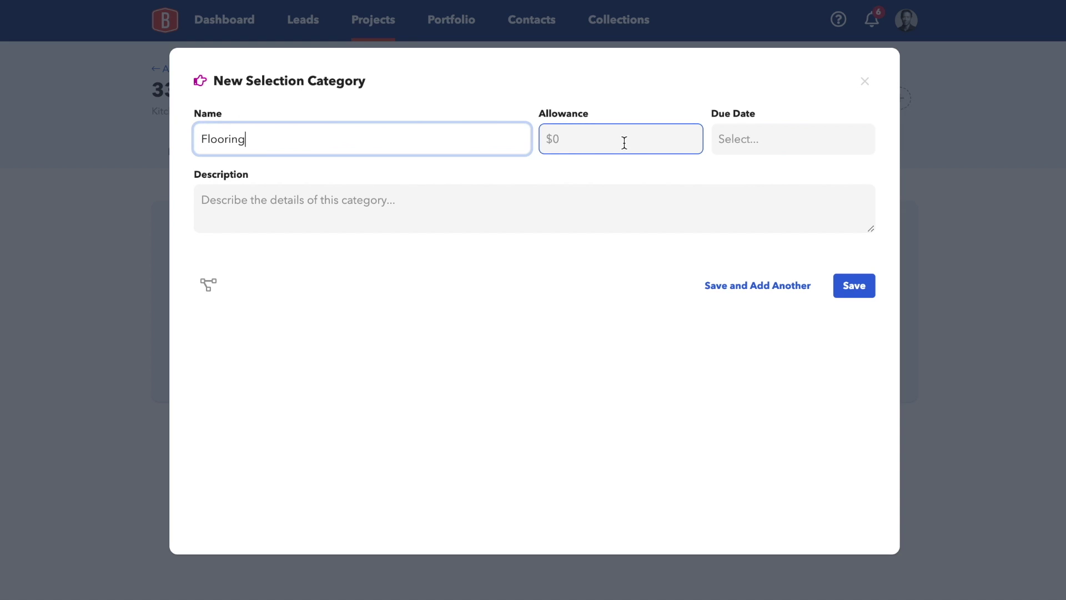
{"action": "left_click", "coordinate": [624, 143]}
{"action": "left_click", "coordinate": [777, 143]}
{"action": "left_click", "coordinate": [814, 180]}
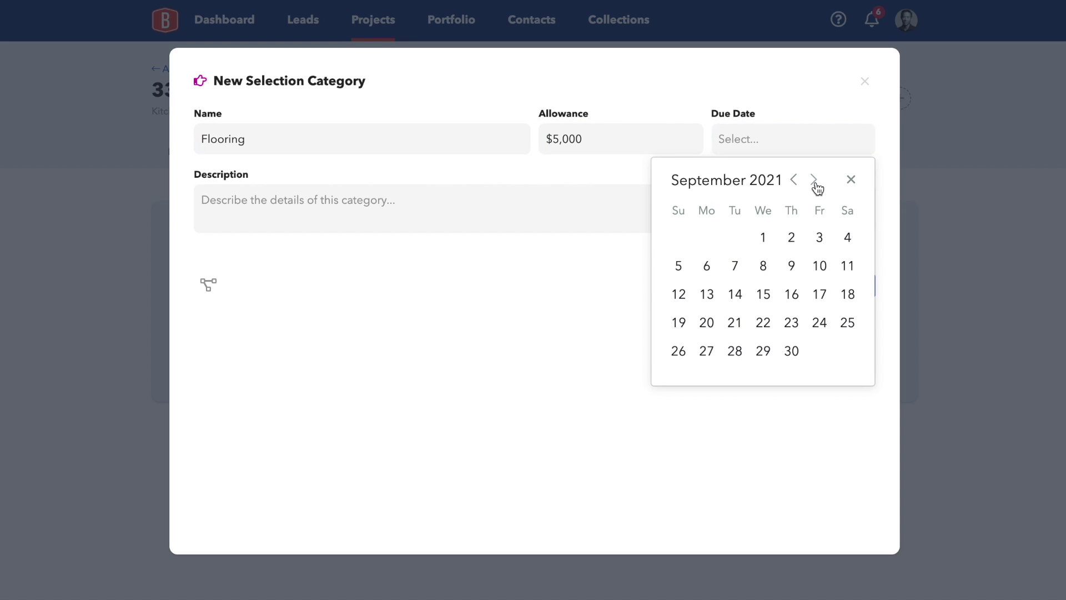
{"action": "left_click", "coordinate": [763, 295]}
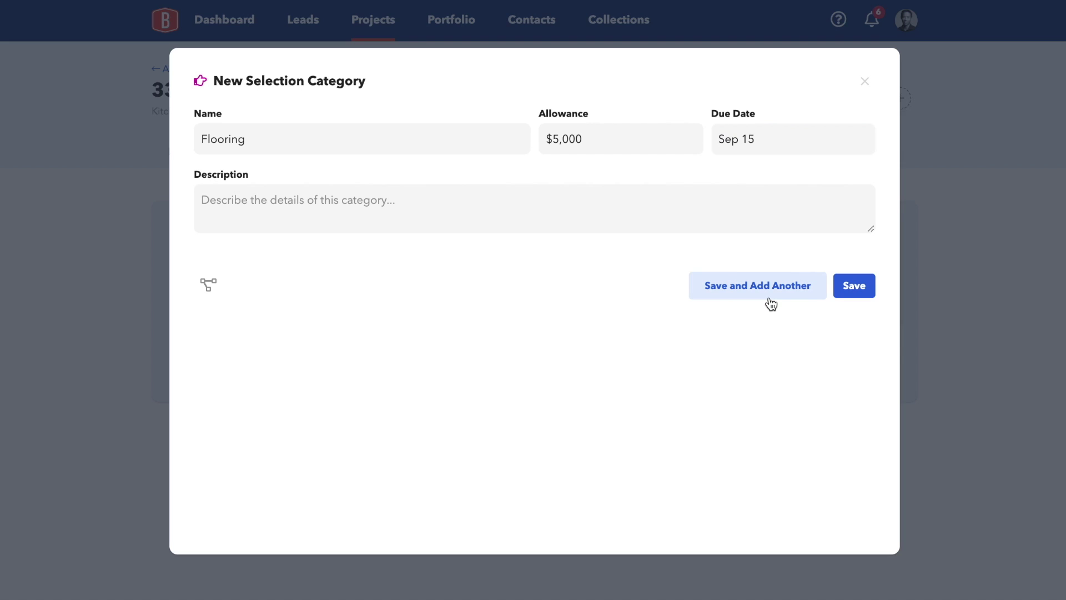
{"action": "left_click", "coordinate": [791, 292]}
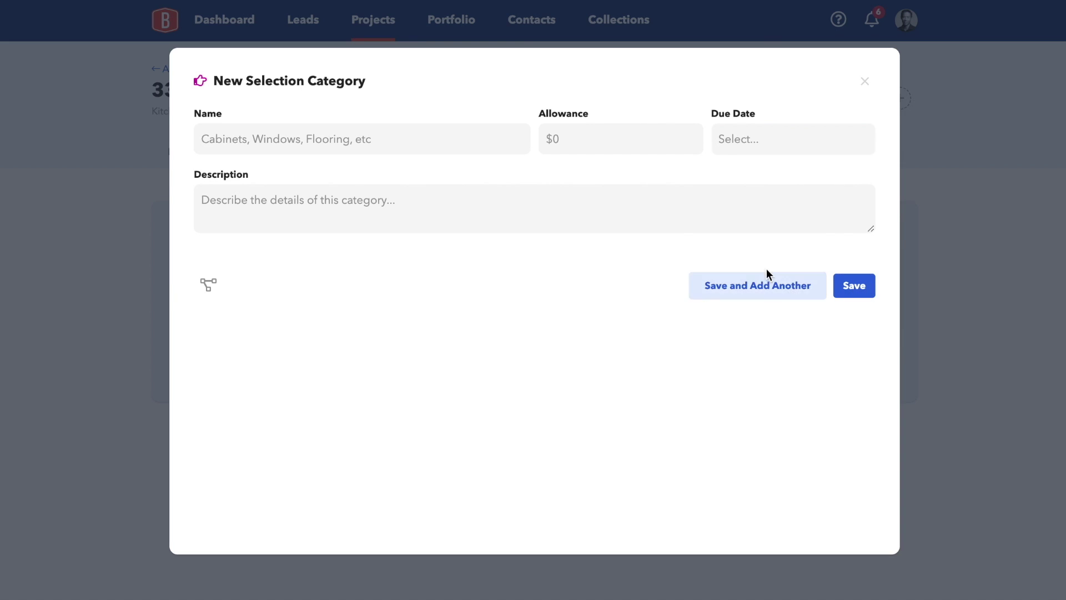
{"action": "type", "text": "C"}
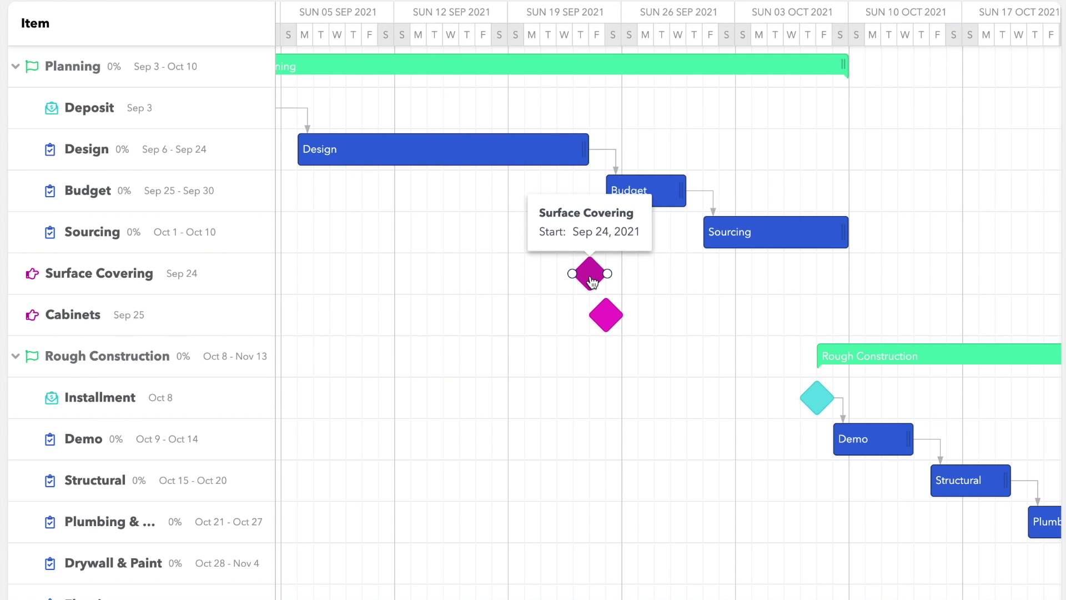
{"action": "left_click", "coordinate": [589, 275]}
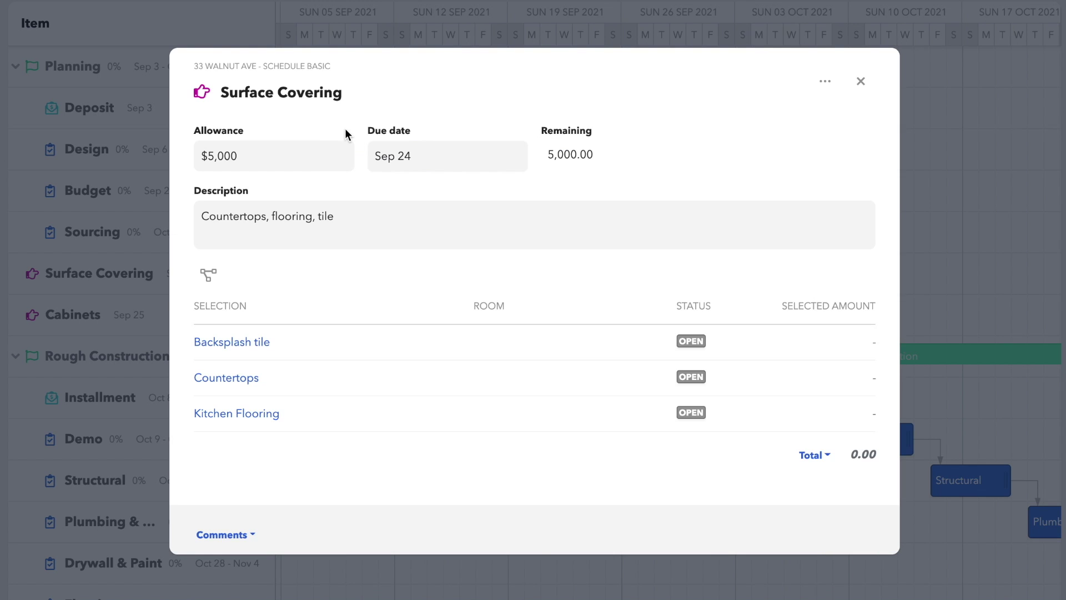
- Put the Surface Covering selection in the Planning phase
{"action": "left_click", "coordinate": [208, 274]}
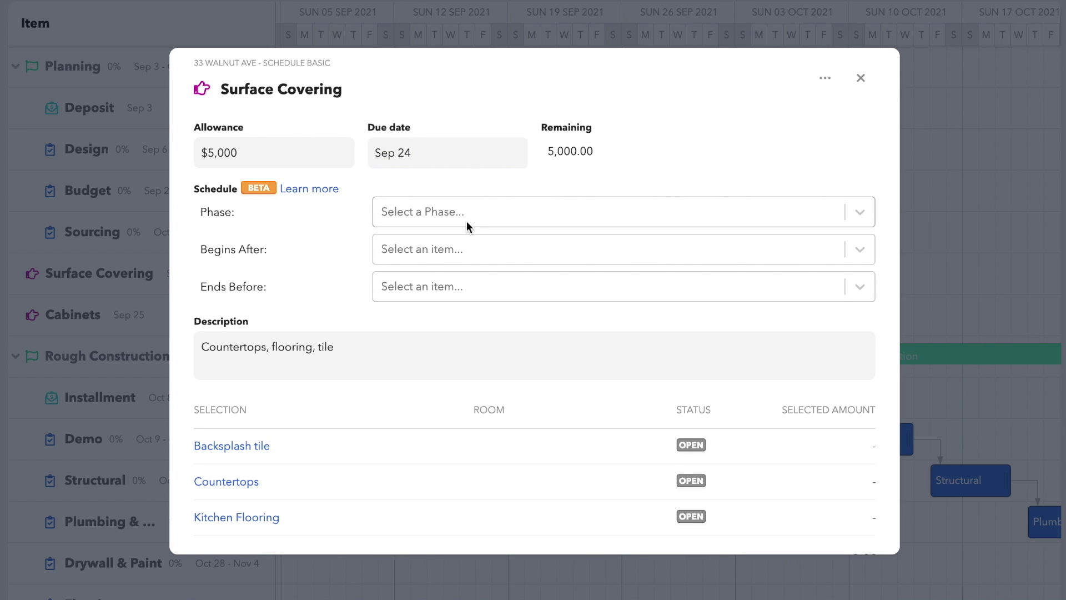
{"action": "left_click", "coordinate": [468, 215]}
{"action": "left_click", "coordinate": [458, 251]}
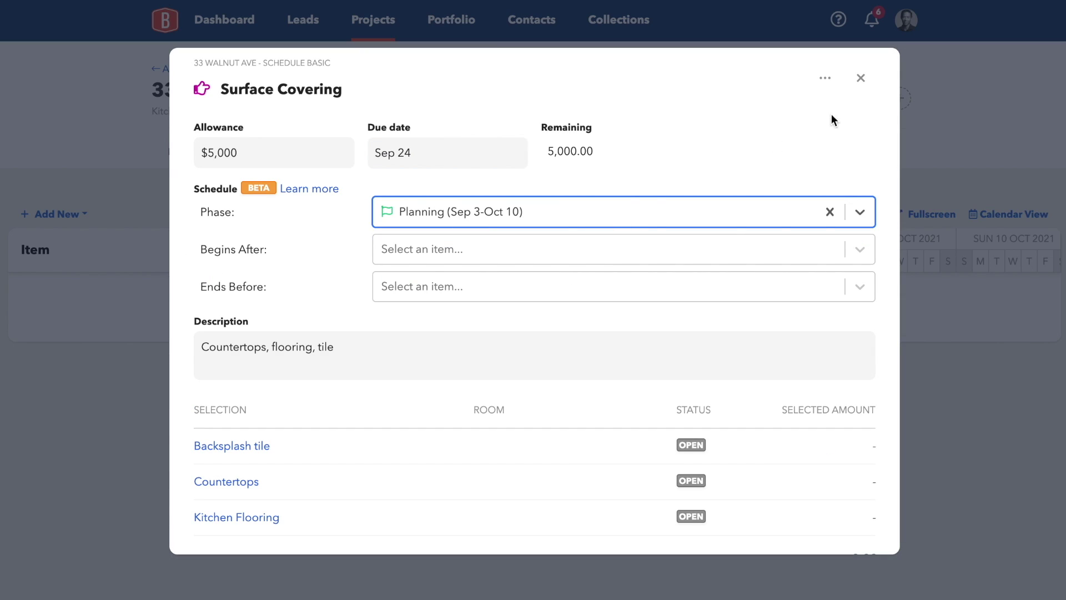
{"action": "left_click", "coordinate": [868, 85]}
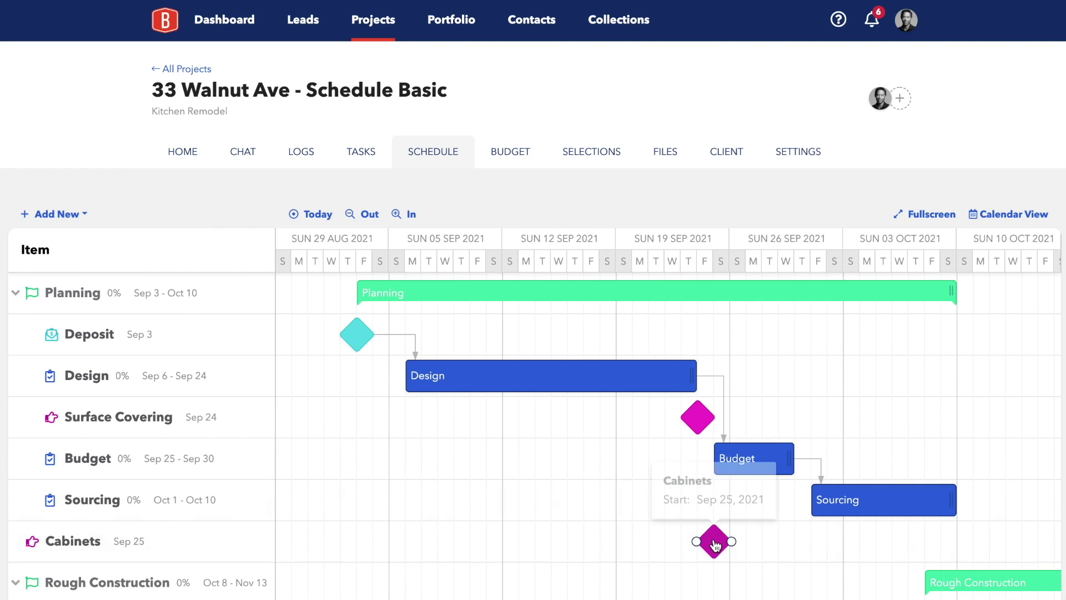
- Move Cabinets beneath Surface Covering and link Surface Covering to follow Design
{"action": "left_click_drag", "start_coordinate": [123, 562], "coordinate": [91, 456]}
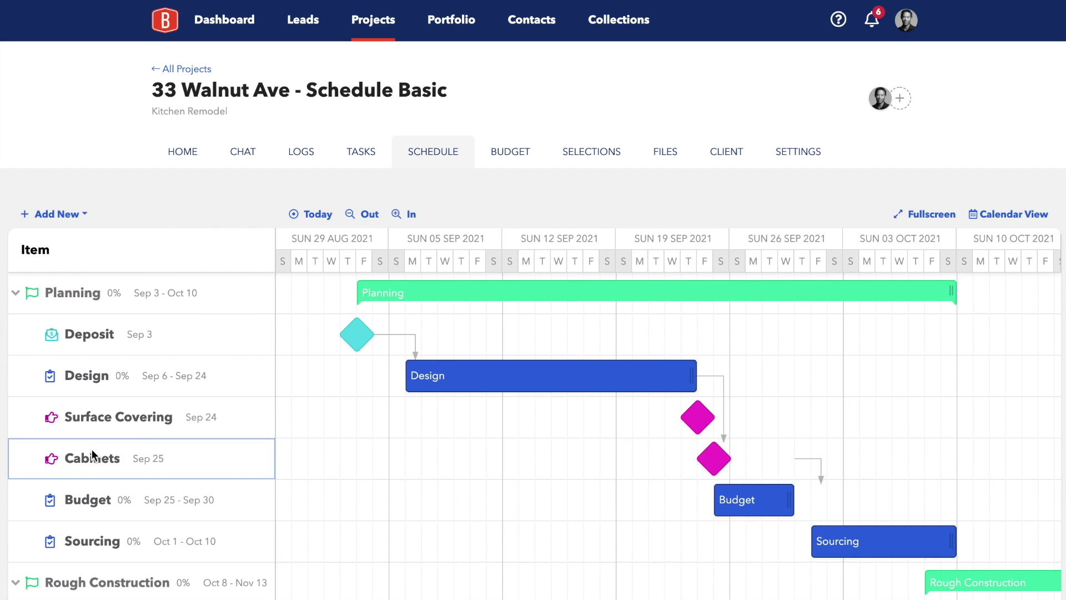
{"action": "mouse_move", "coordinate": [700, 379]}
{"action": "left_click_drag", "start_coordinate": [700, 378], "coordinate": [716, 497]}
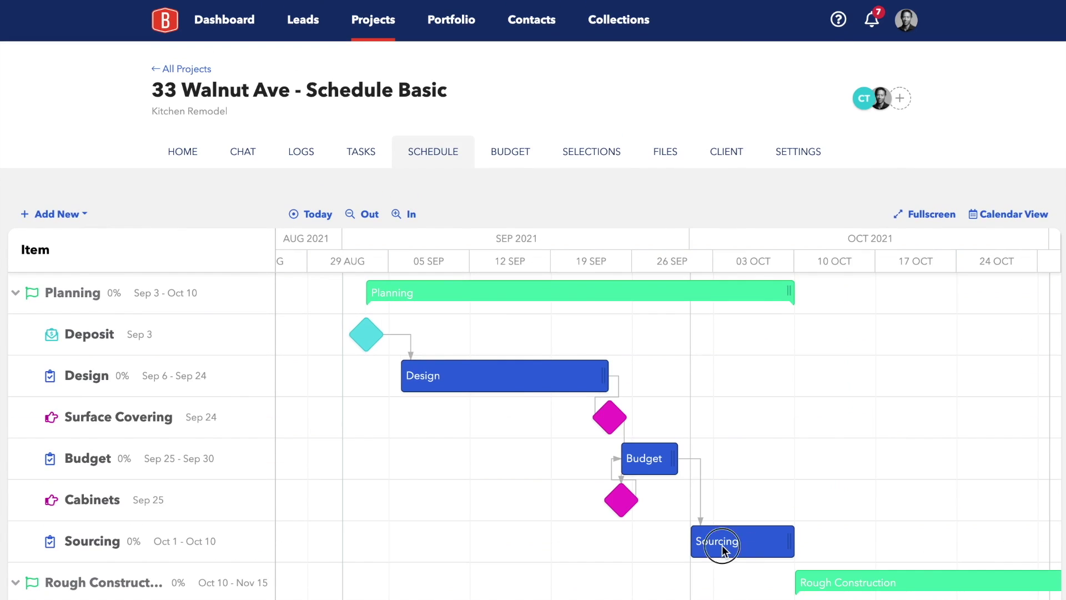
- Give the Sourcing task subtasks Fixtures, Cabinets, Lighting and Backsplash tile
{"action": "left_click", "coordinate": [722, 545]}
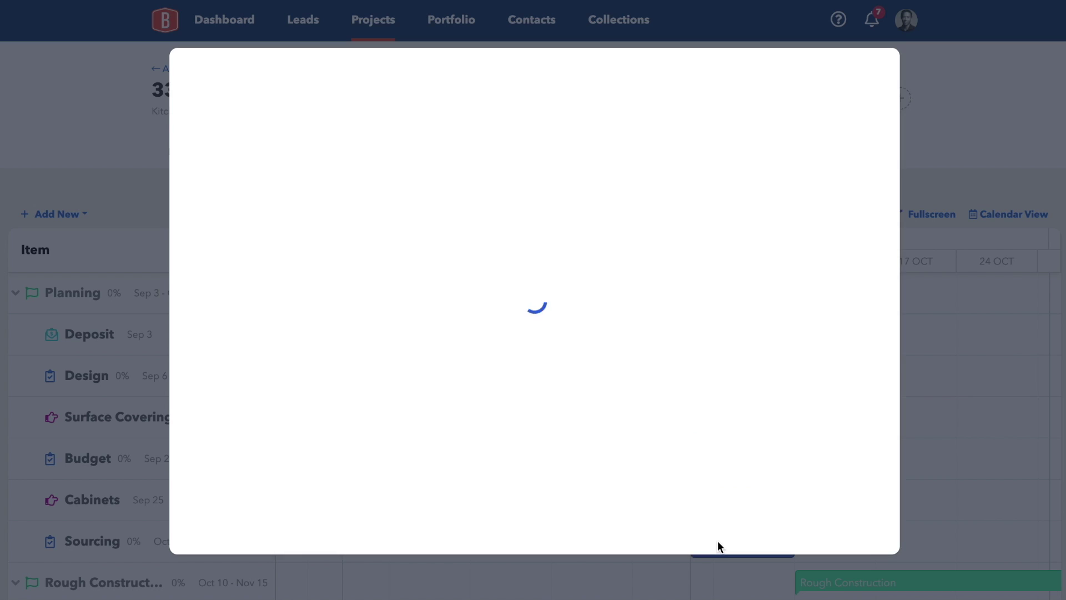
{"action": "left_click", "coordinate": [248, 418]}
{"action": "left_click", "coordinate": [367, 376]}
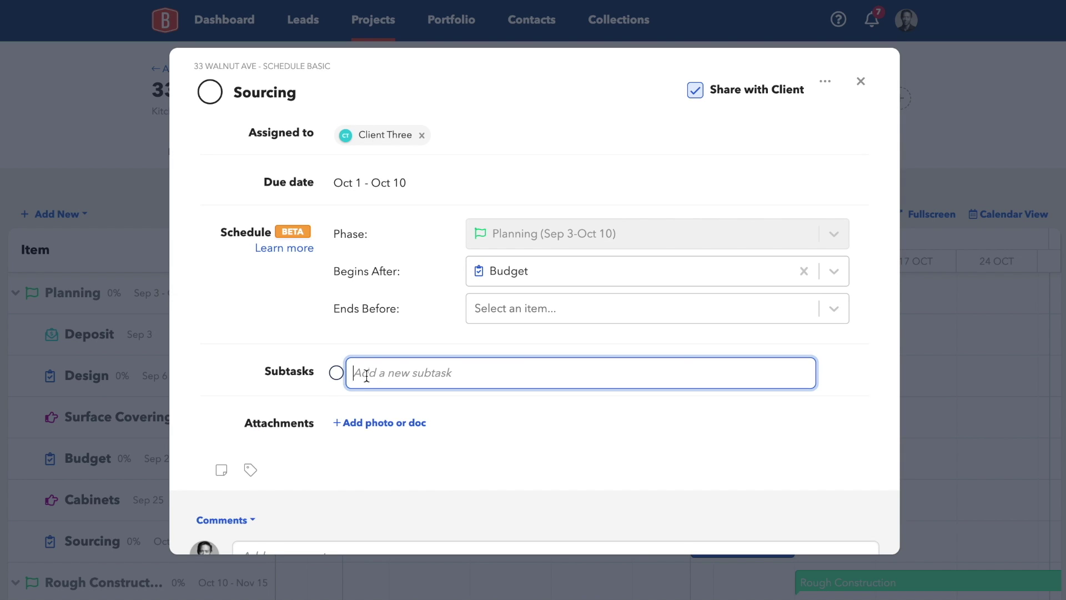
{"action": "key", "text": "Return"}
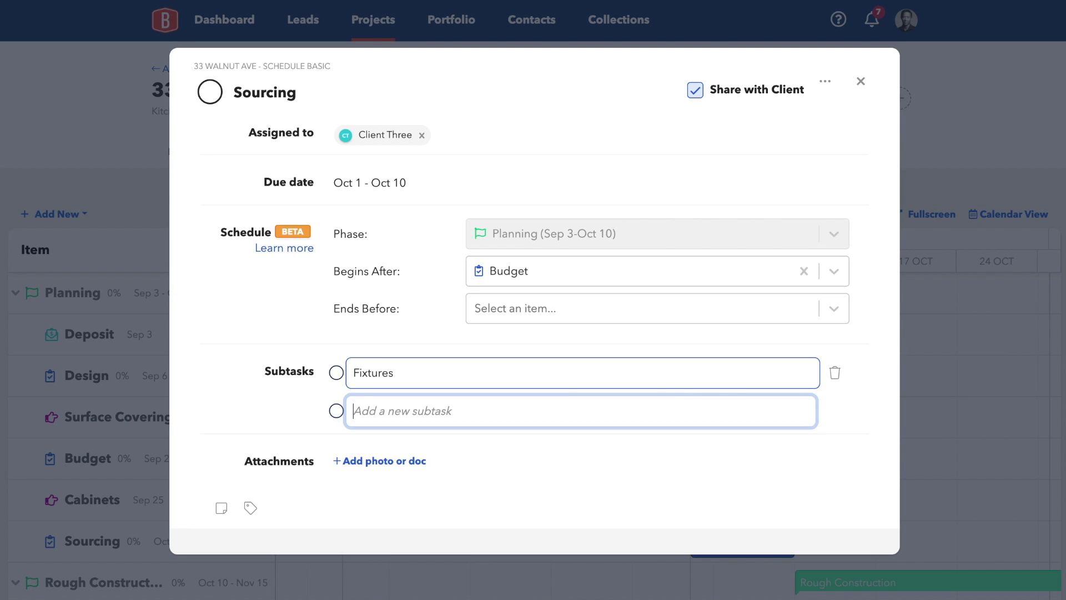
{"action": "key", "text": "Return"}
{"action": "key", "text": "Return"}
{"action": "type", "text": "Backsplash tile"}
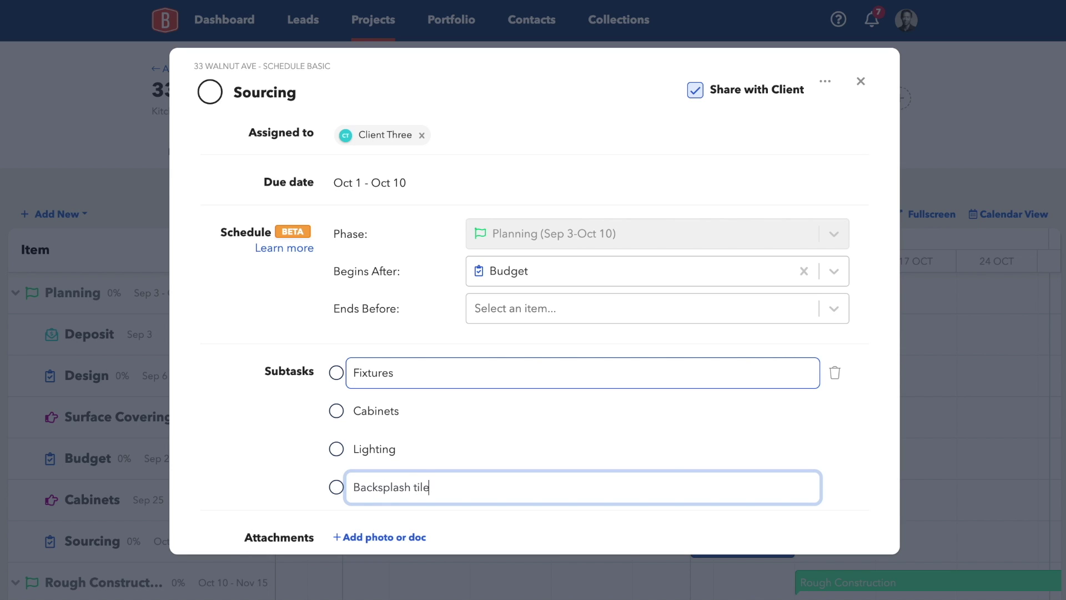
{"action": "key", "text": "Return"}
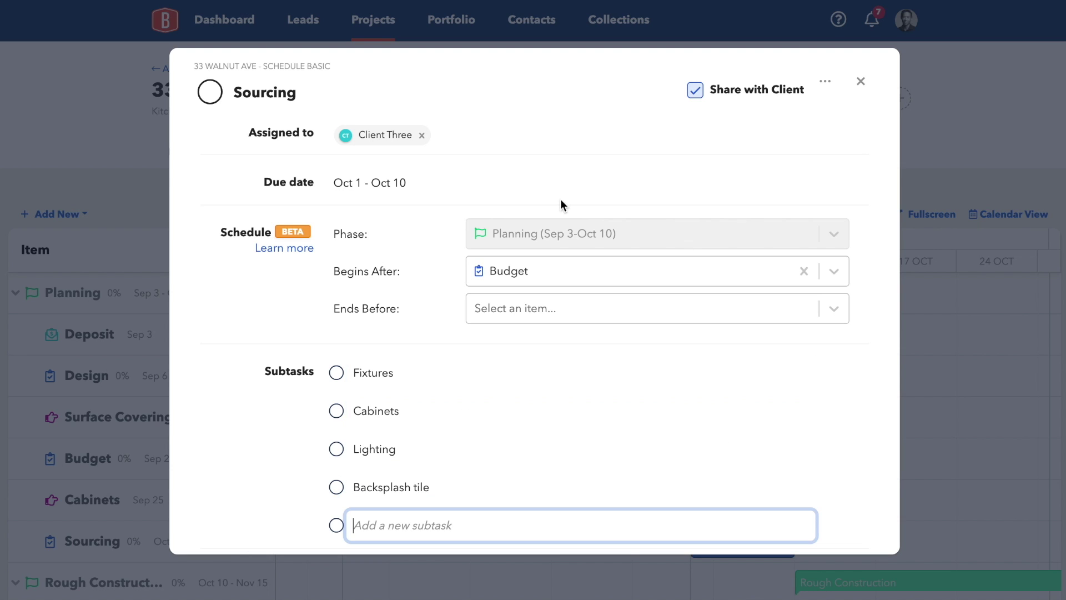
{"action": "left_click", "coordinate": [849, 341]}
{"action": "scroll", "coordinate": [846, 340], "scroll_direction": "down", "scroll_amount": 2}
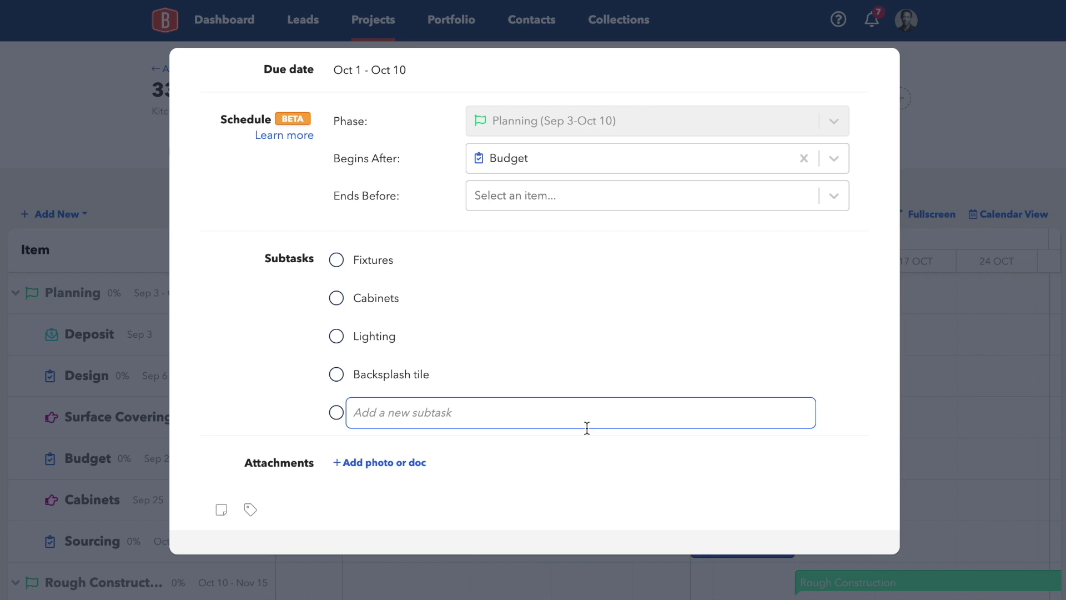
{"action": "left_click", "coordinate": [519, 452]}
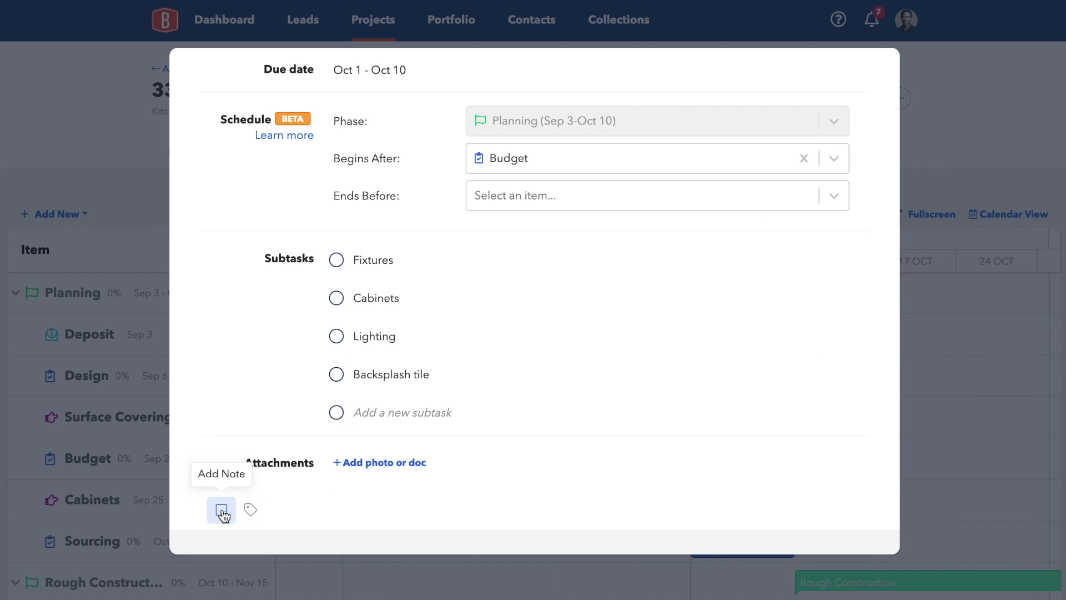
- Add the note 'Client agrees to order finish materials' to Sourcing
{"action": "left_click", "coordinate": [222, 509]}
{"action": "left_click", "coordinate": [414, 255]}
{"action": "type", "text": "Client"}
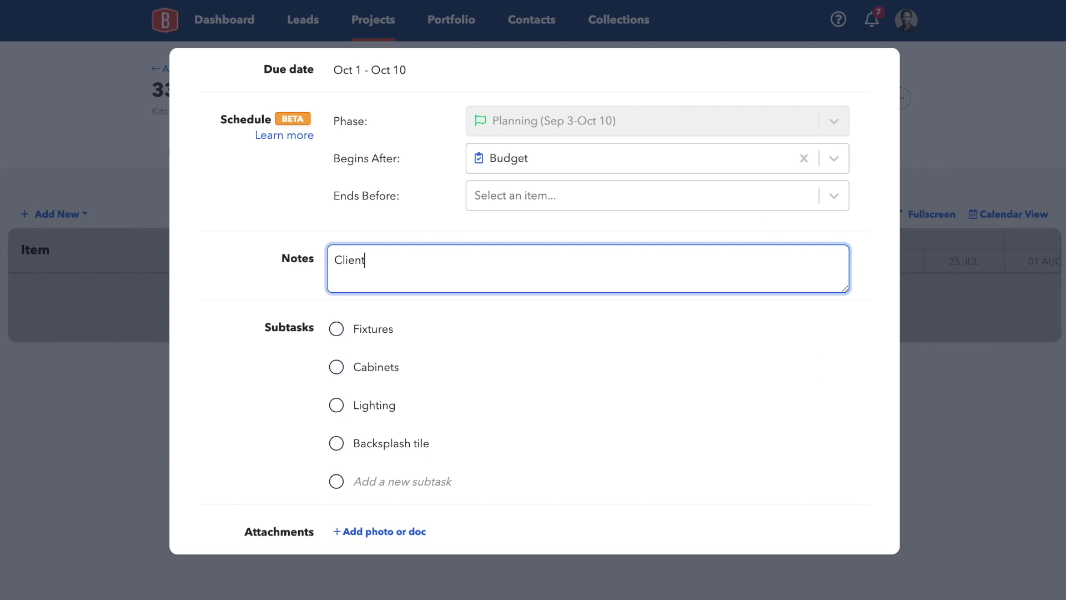
{"action": "type", "text": " agrees to order finish materials"}
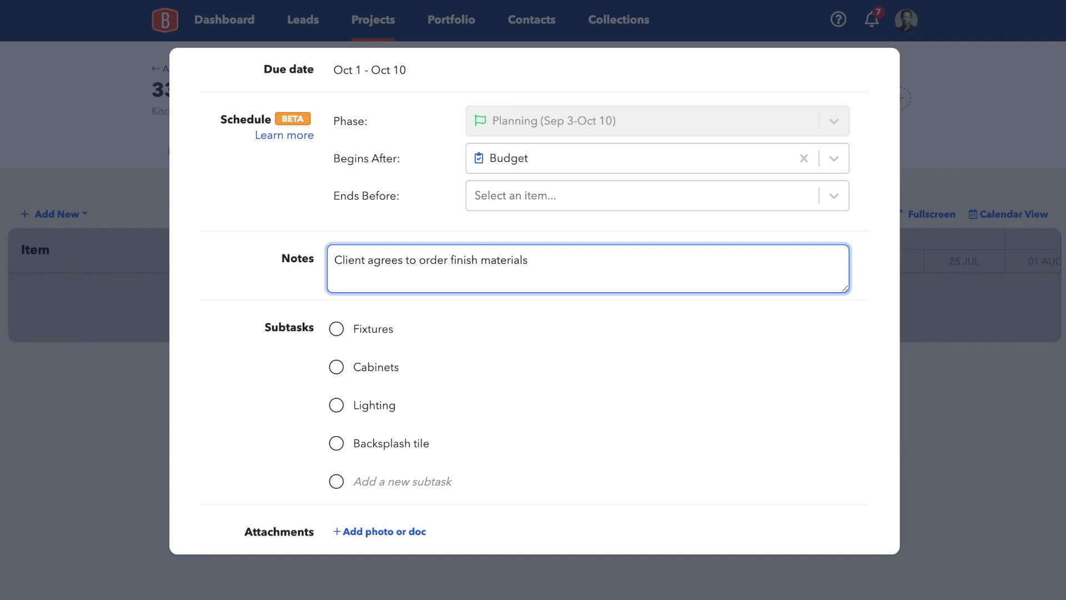
{"action": "scroll", "coordinate": [857, 269], "scroll_direction": "up", "scroll_amount": 2}
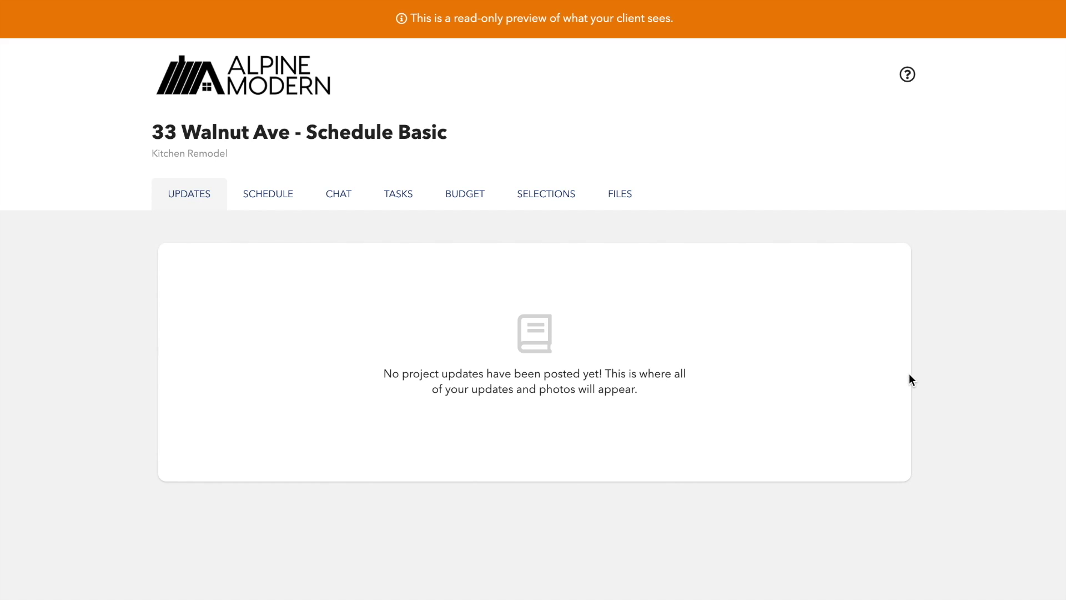
- In the client preview, view the Tasks list and check Sourcing's 0 of 4 subtasks
{"action": "scroll", "coordinate": [908, 373], "scroll_direction": "down", "scroll_amount": 1}
{"action": "scroll", "coordinate": [909, 374], "scroll_direction": "up", "scroll_amount": 1}
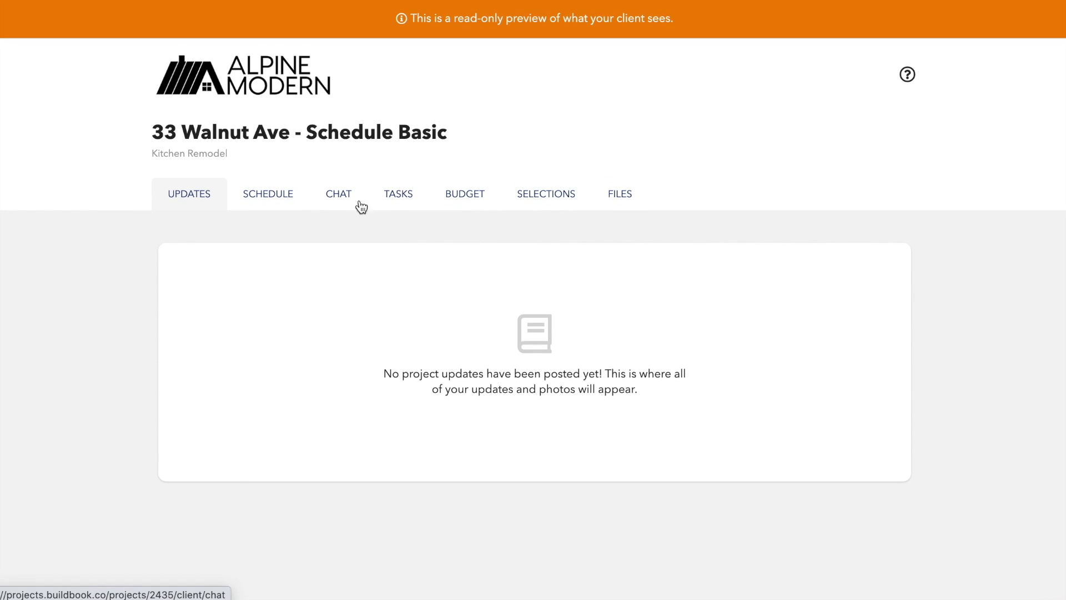
{"action": "left_click", "coordinate": [409, 203]}
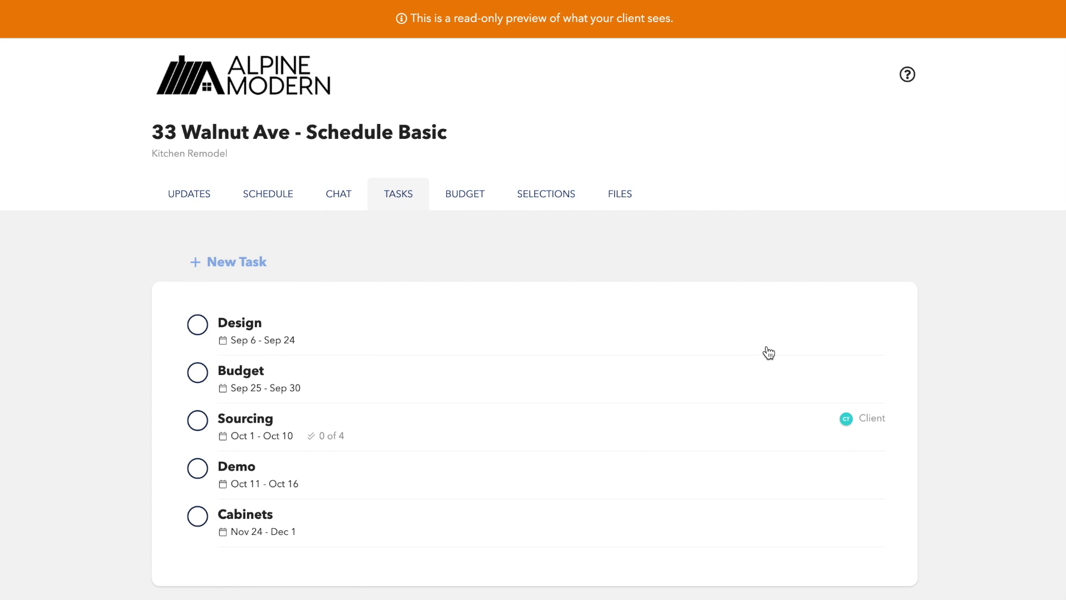
{"action": "scroll", "coordinate": [768, 352], "scroll_direction": "down", "scroll_amount": 3}
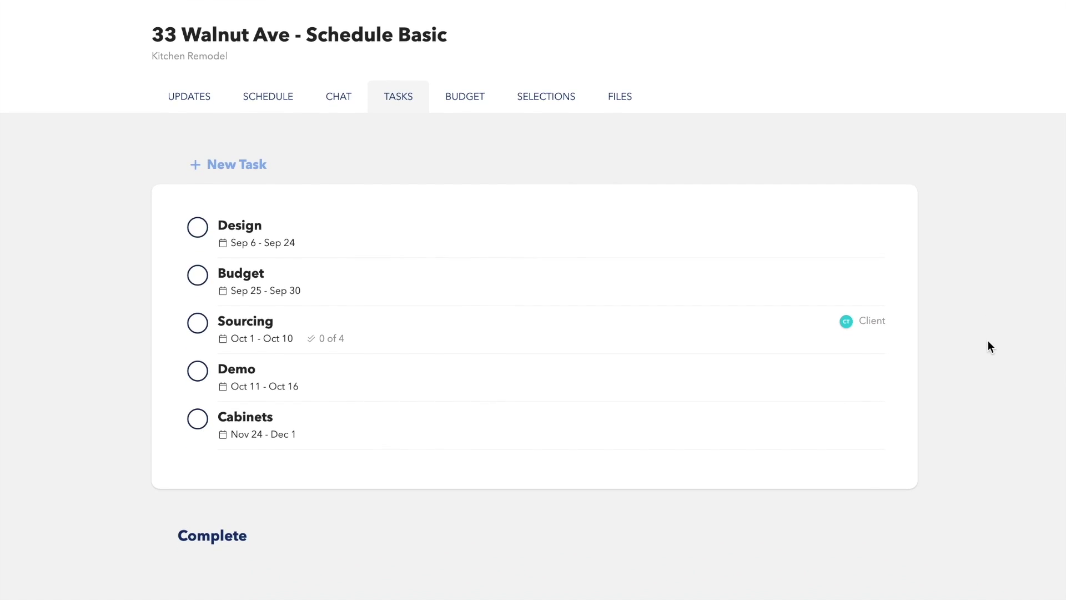
{"action": "scroll", "coordinate": [988, 341], "scroll_direction": "down", "scroll_amount": 1}
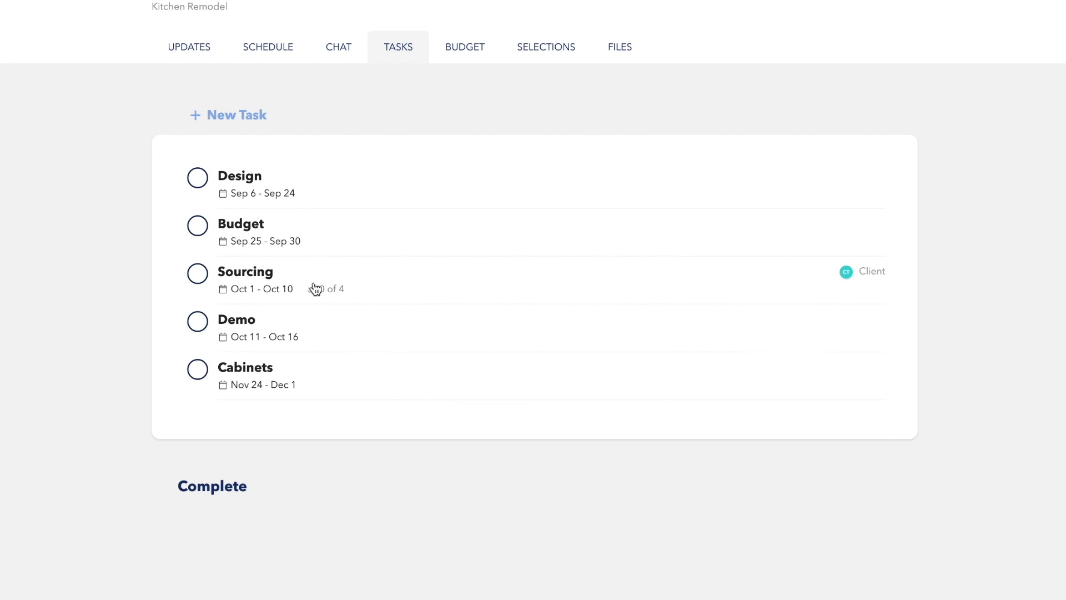
{"action": "left_click", "coordinate": [258, 277]}
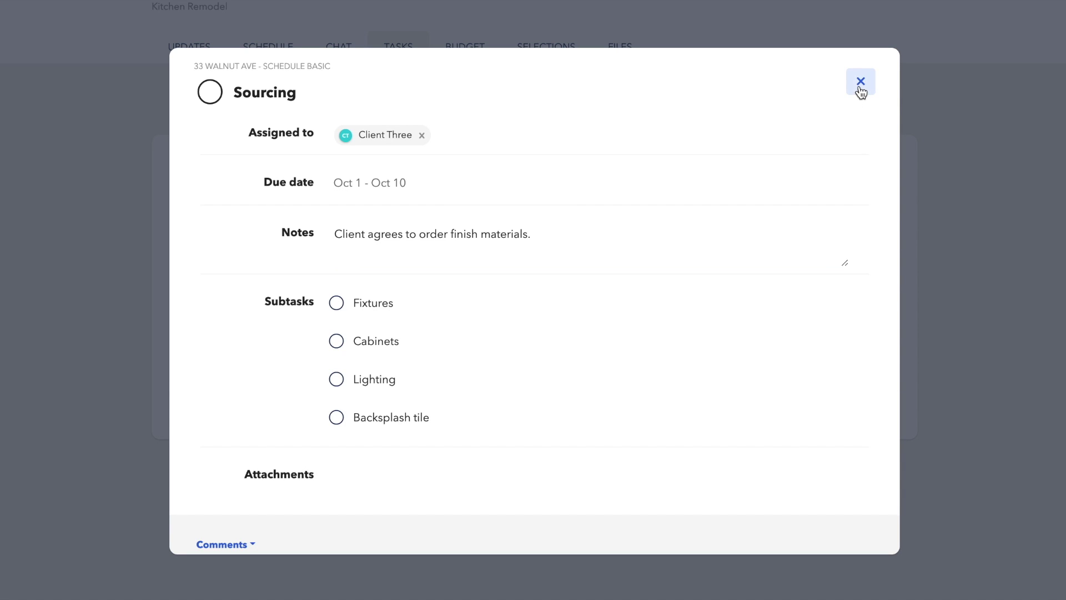
{"action": "left_click", "coordinate": [861, 84]}
{"action": "scroll", "coordinate": [696, 381], "scroll_direction": "up", "scroll_amount": 3}
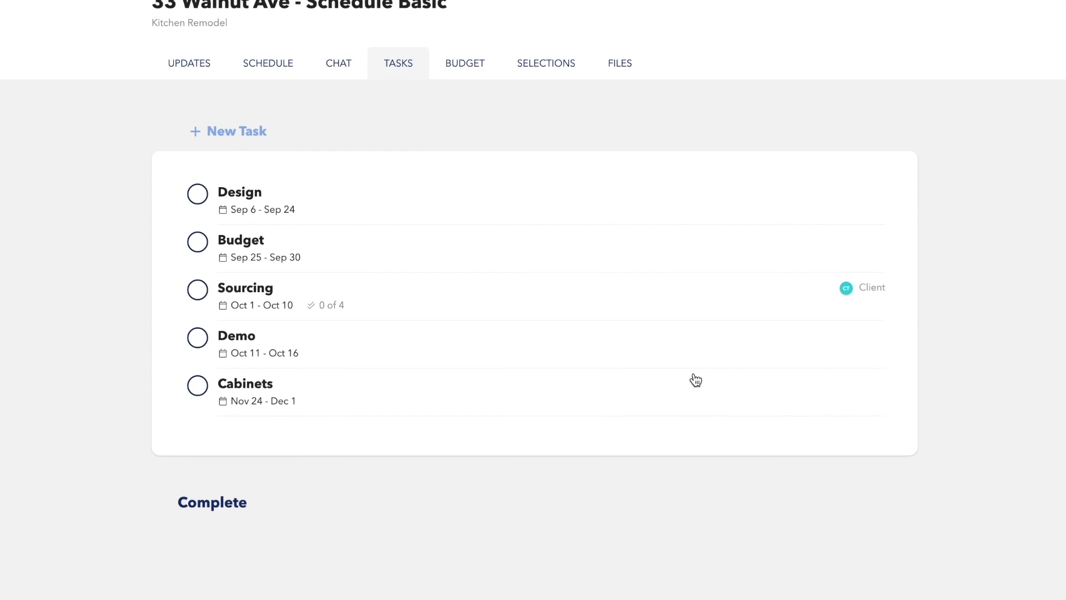